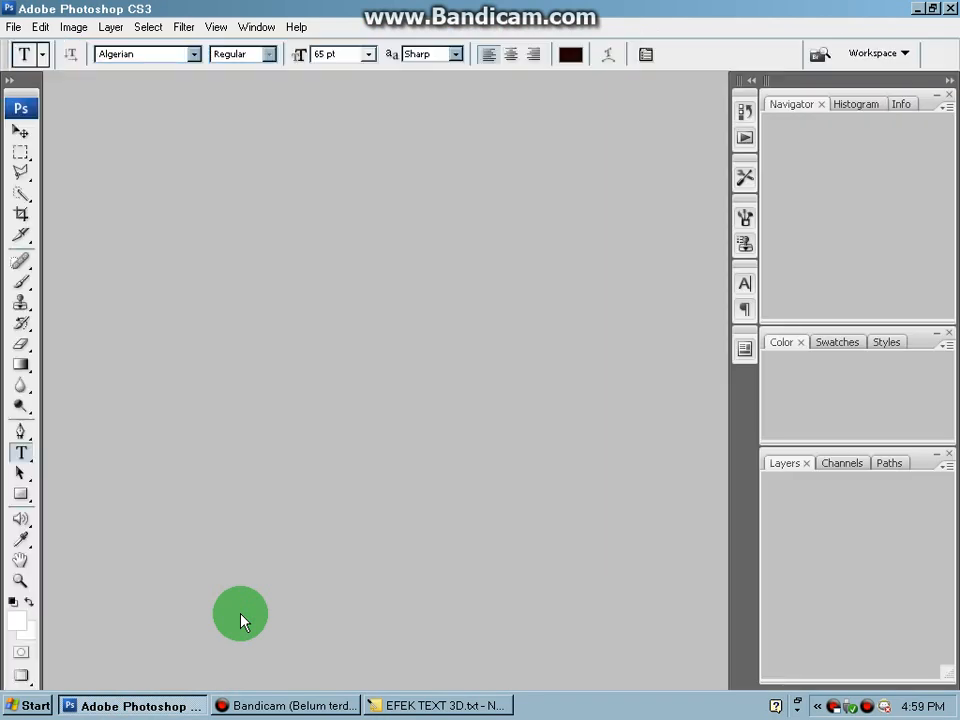
- Create a new document 450 pixels wide and 400 pixels high
{"action": "key", "text": "ctrl+n"}
{"action": "left_click_drag", "start_coordinate": [423, 251], "coordinate": [311, 246]}
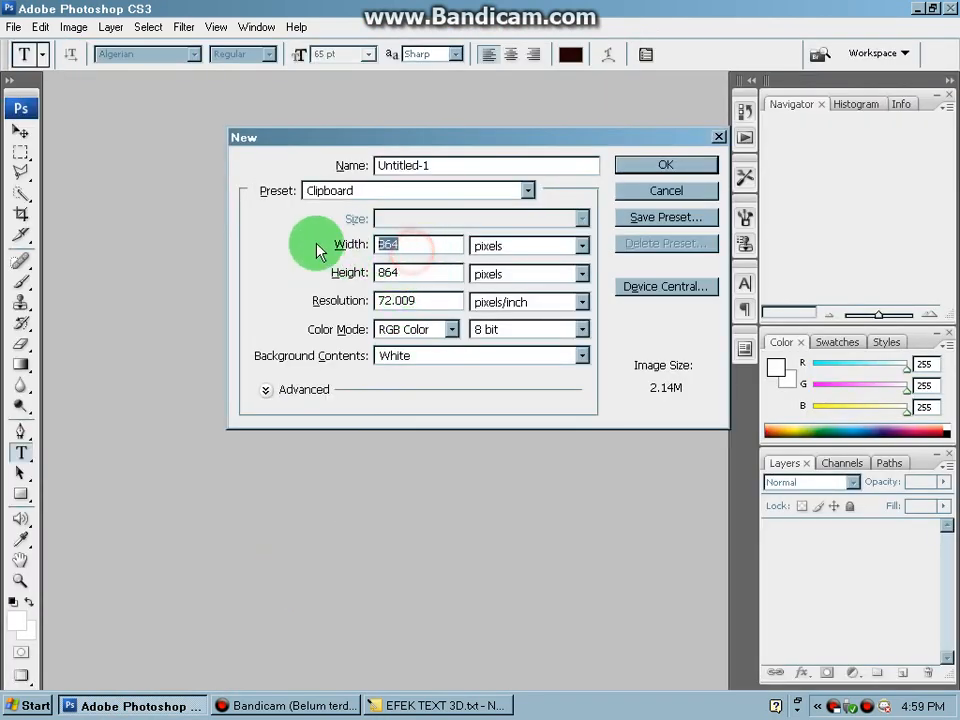
{"action": "type", "text": "450"}
{"action": "key", "text": "Tab"}
{"action": "type", "text": "400"}
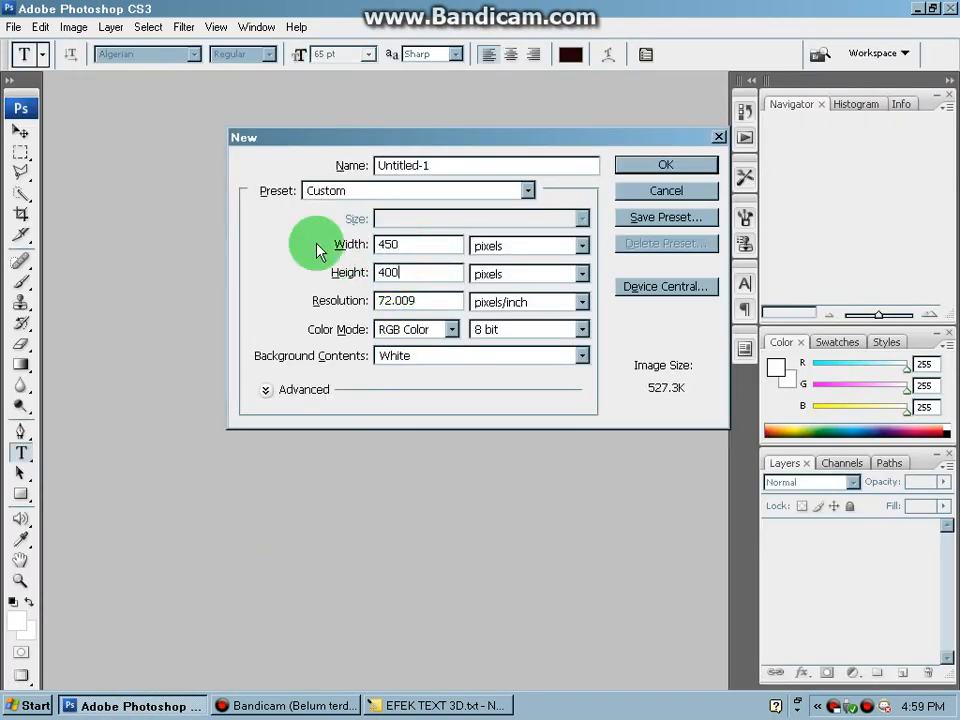
{"action": "key", "text": "Return"}
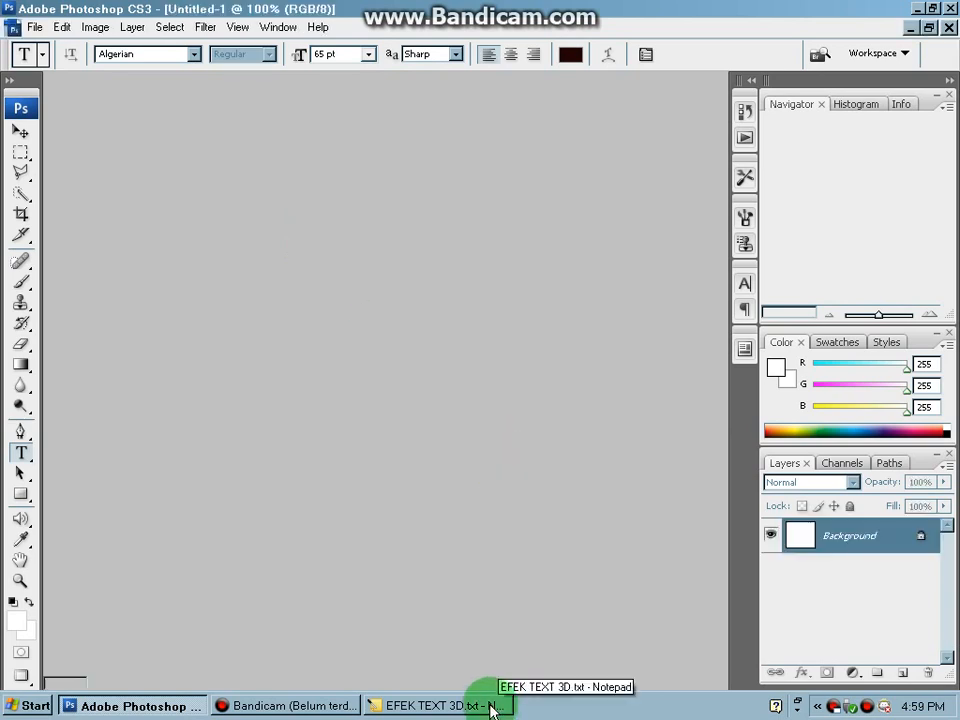
- Check instruction 2 in the Notepad tutorial, and in Photoshop start a Horizontal Type text left of the canvas centre
{"action": "left_click", "coordinate": [491, 705]}
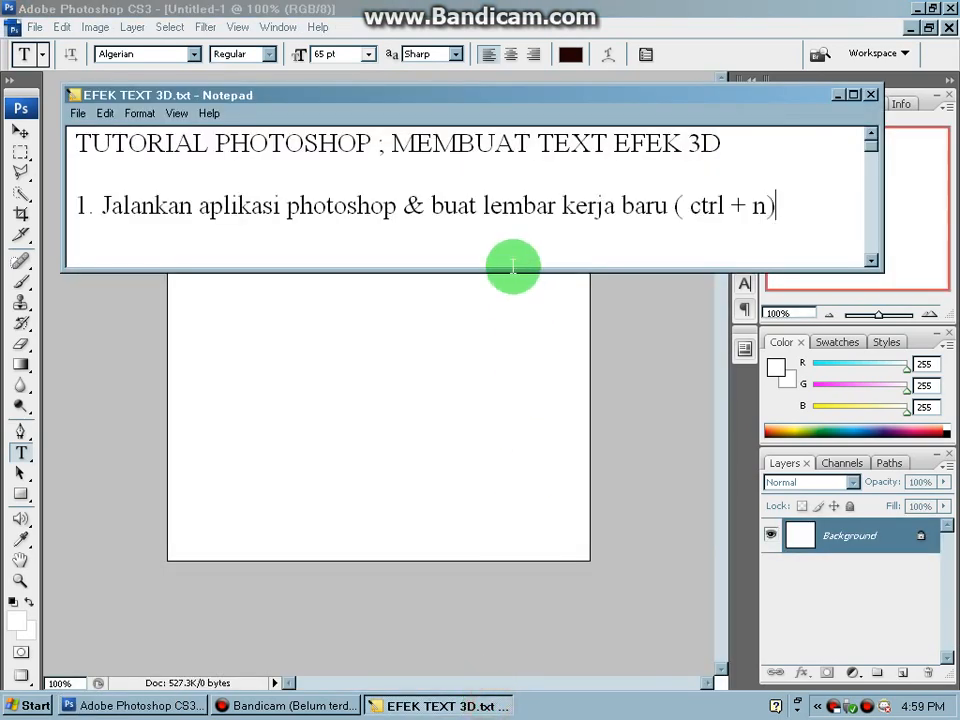
{"action": "left_click_drag", "start_coordinate": [509, 268], "coordinate": [508, 322]}
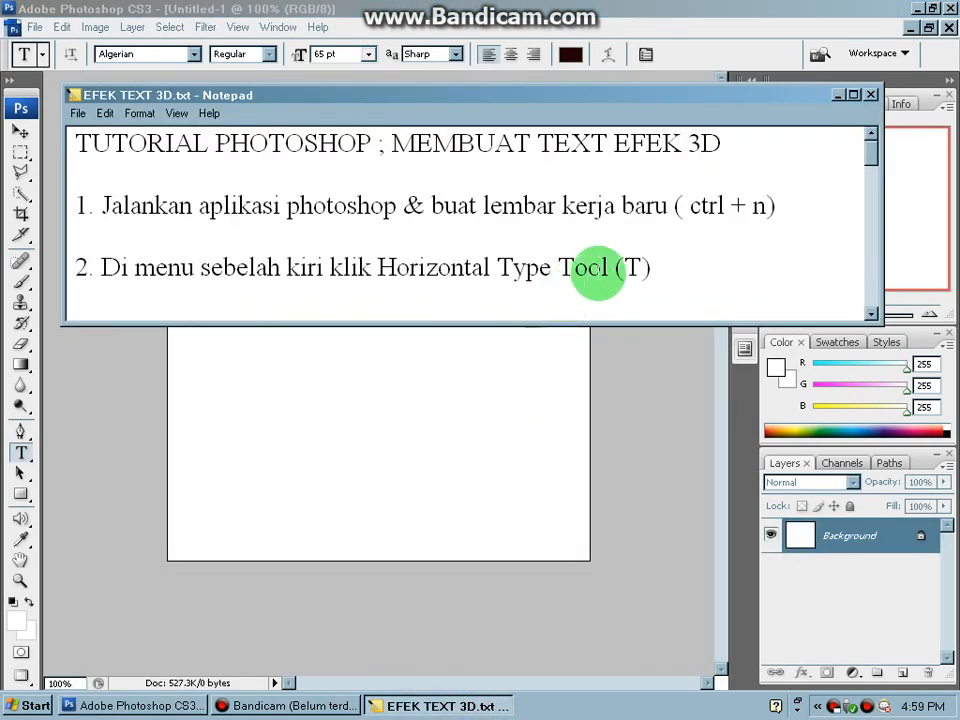
{"action": "left_click_drag", "start_coordinate": [515, 268], "coordinate": [612, 270]}
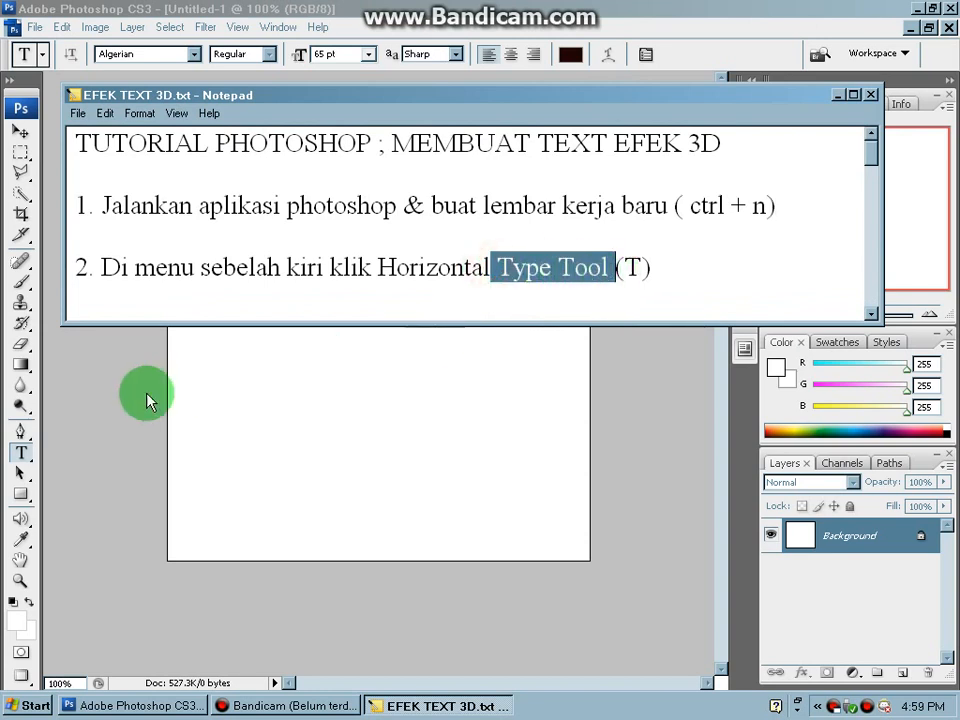
{"action": "left_click", "coordinate": [67, 408]}
{"action": "right_click", "coordinate": [21, 472]}
{"action": "right_click", "coordinate": [21, 453]}
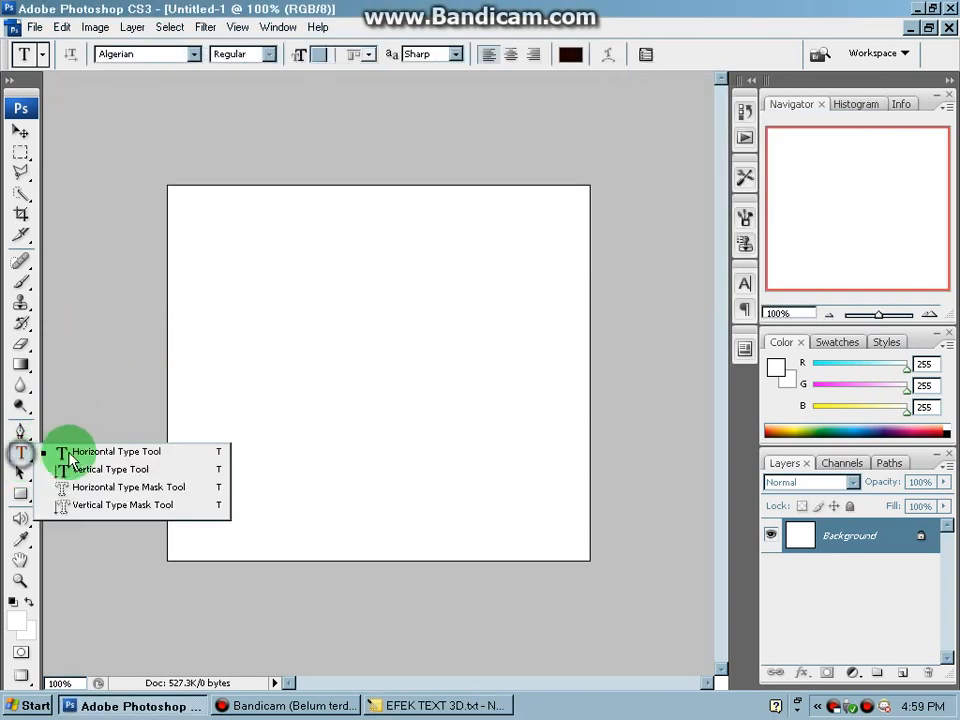
{"action": "left_click", "coordinate": [70, 455]}
{"action": "left_click", "coordinate": [239, 352]}
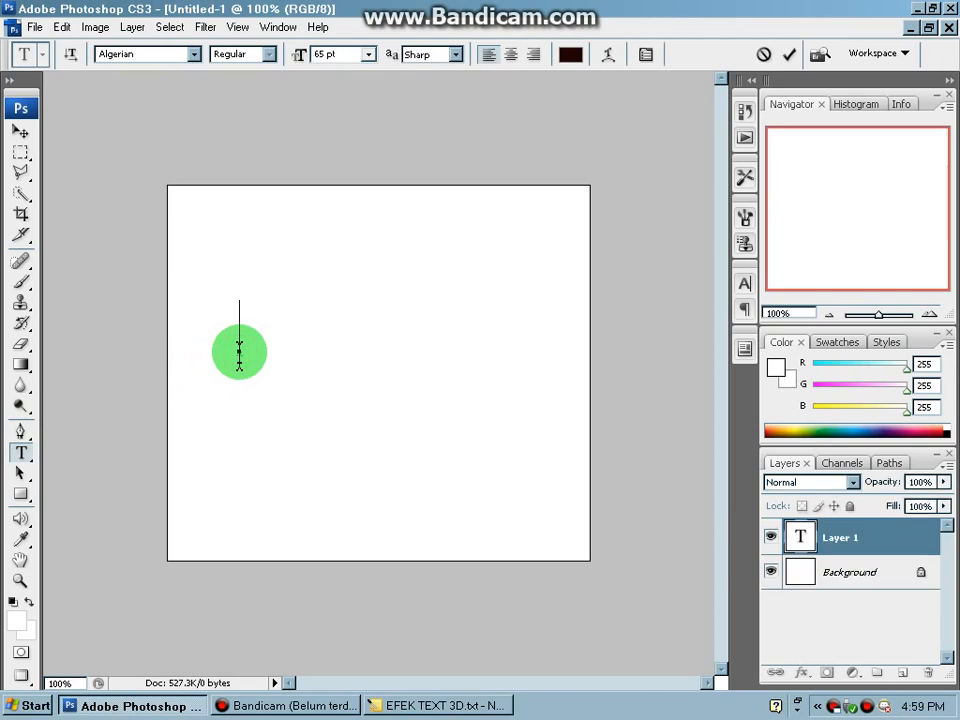
- Check instruction 3 in the Notepad tutorial and enter the text MERDEKA on the Photoshop canvas
{"action": "left_click", "coordinate": [384, 706]}
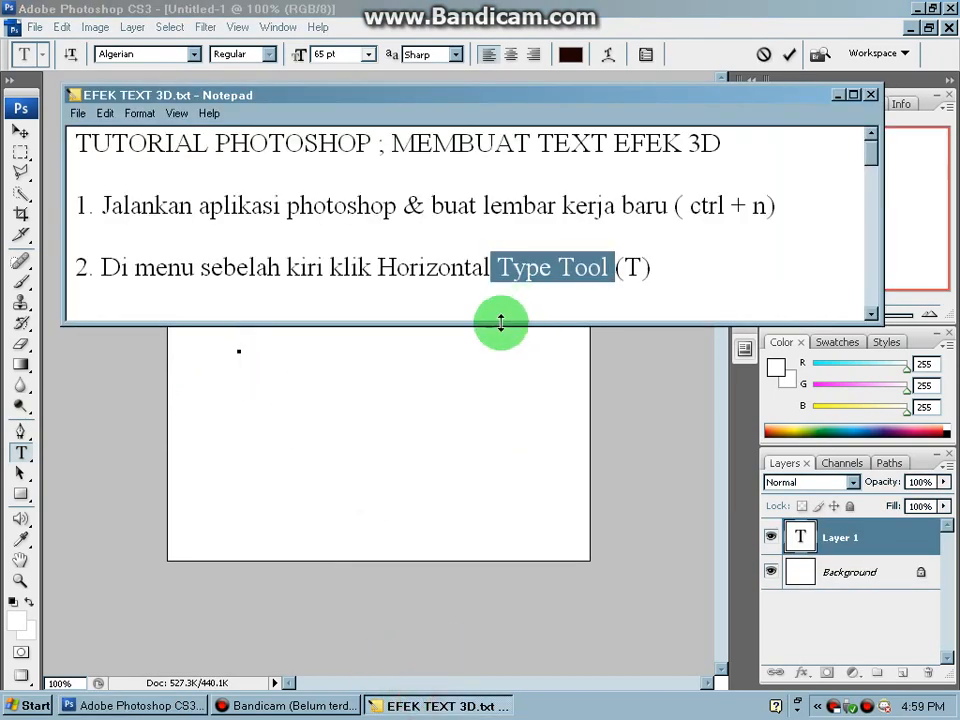
{"action": "left_click_drag", "start_coordinate": [499, 326], "coordinate": [497, 383]}
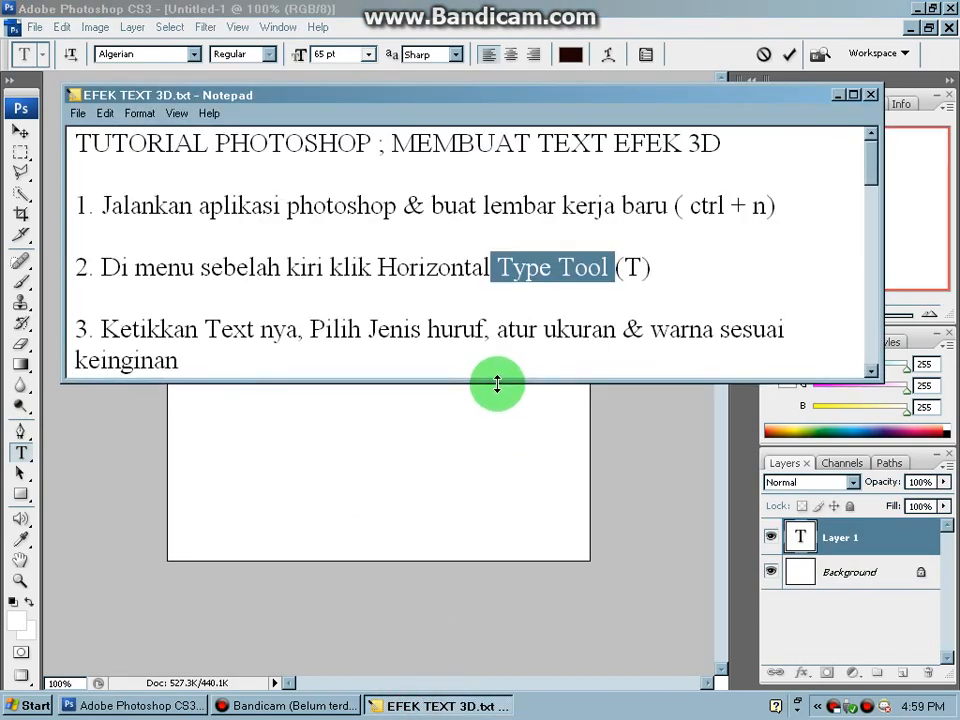
{"action": "left_click", "coordinate": [304, 364]}
{"action": "left_click", "coordinate": [262, 437]}
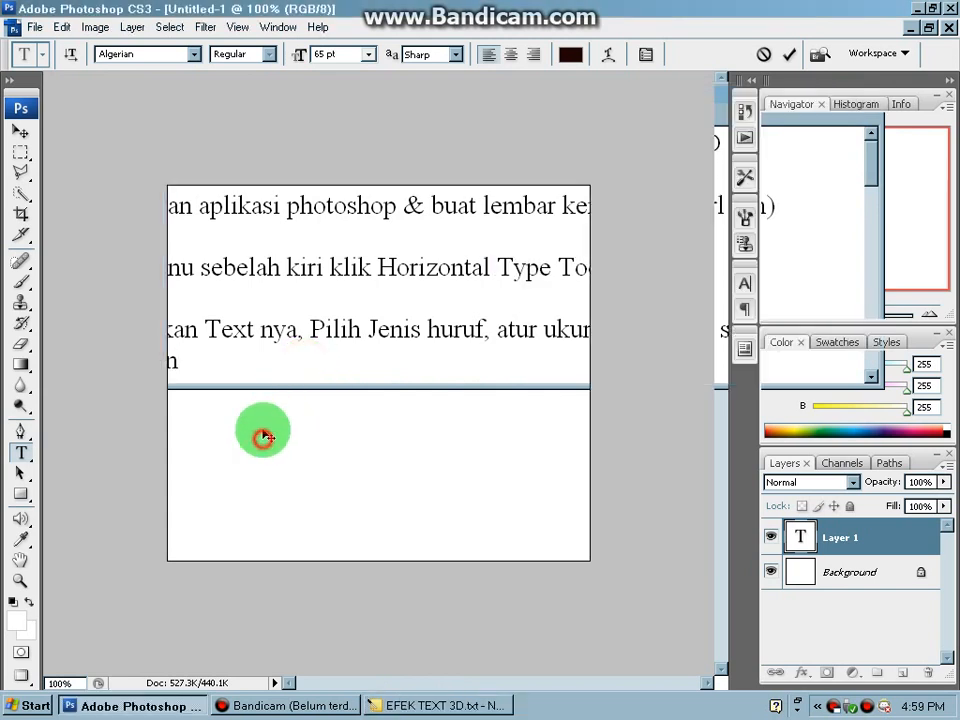
{"action": "type", "text": "MER"}
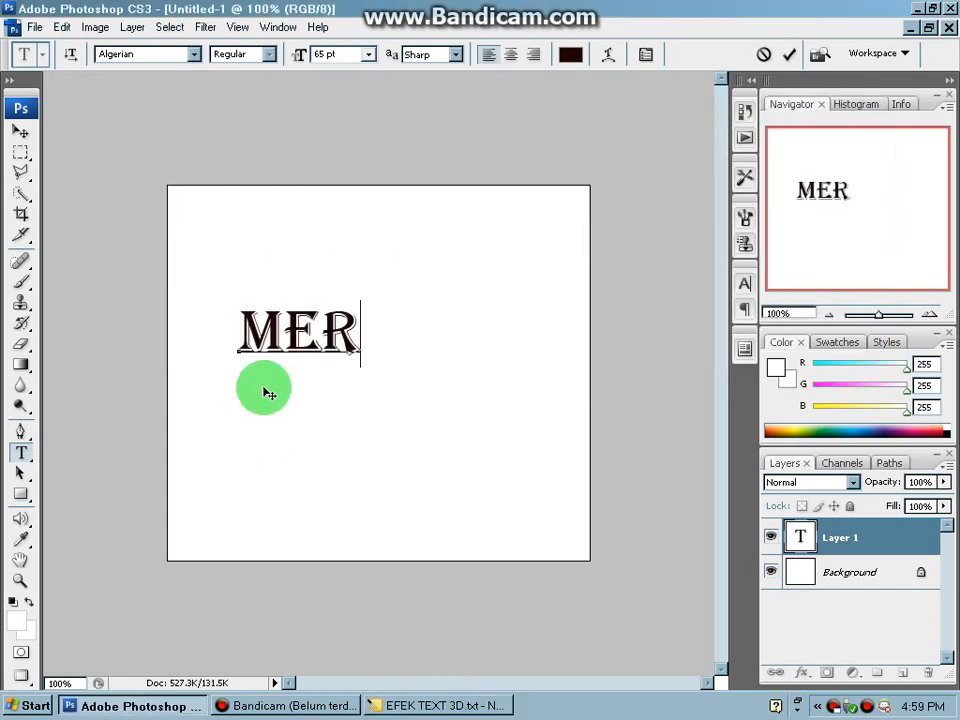
{"action": "type", "text": "DEK"}
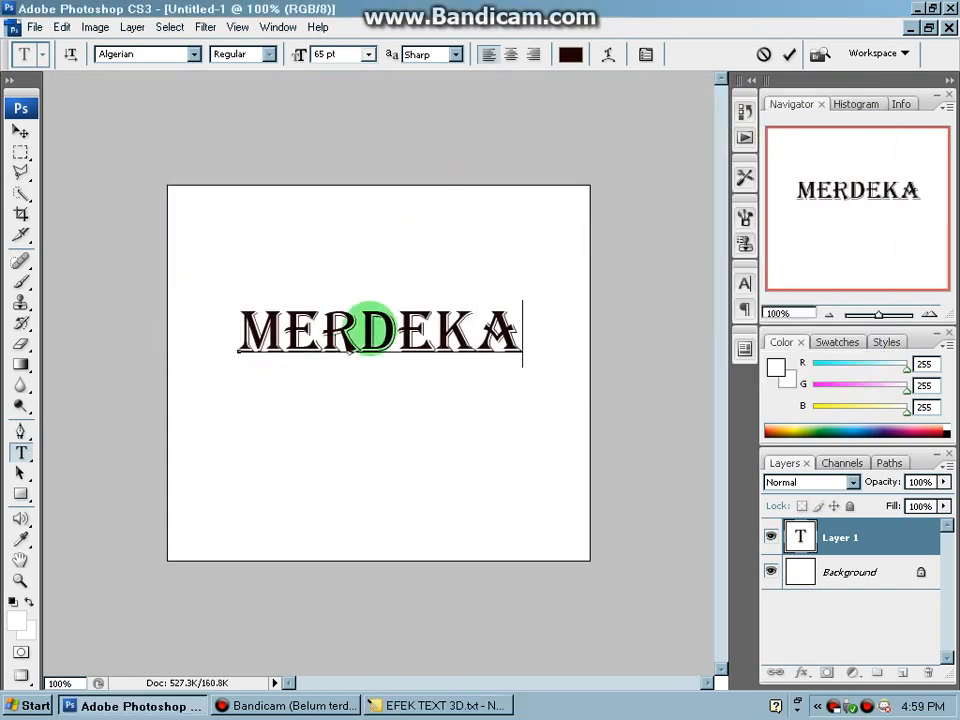
- Change the colour of the whole word MERDEKA to bright red
{"action": "left_click_drag", "start_coordinate": [230, 333], "coordinate": [598, 251]}
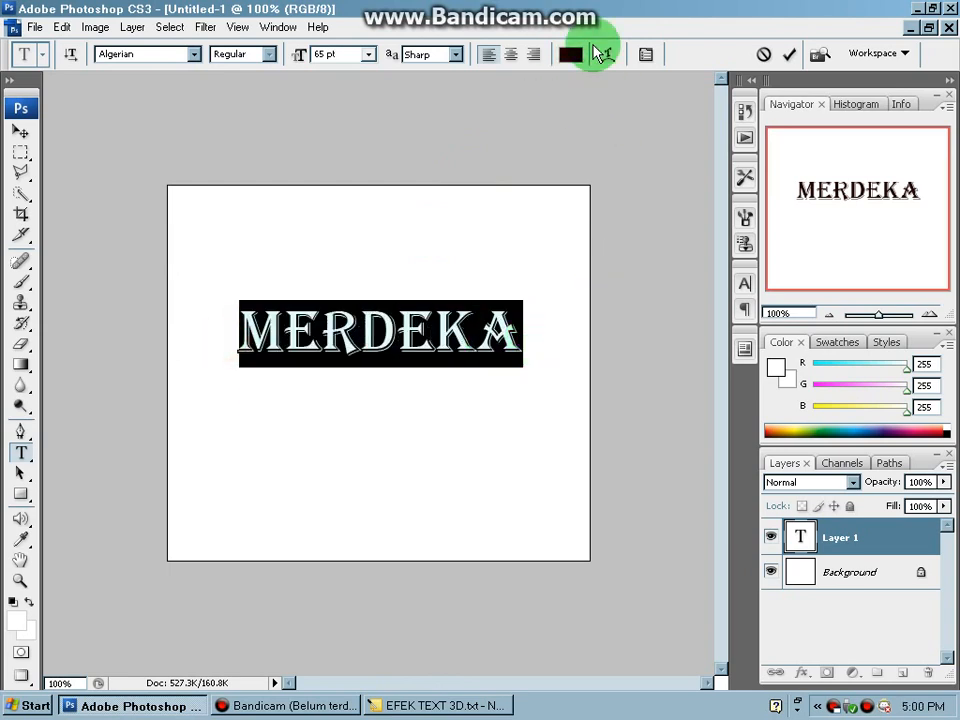
{"action": "left_click", "coordinate": [571, 56]}
{"action": "left_click_drag", "start_coordinate": [356, 369], "coordinate": [384, 332]}
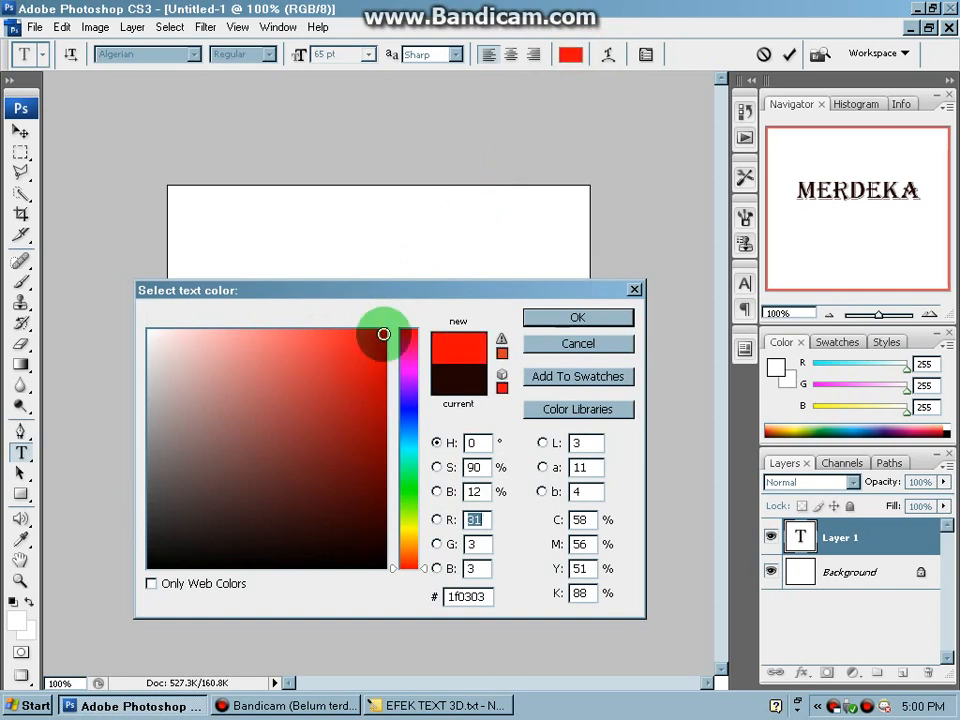
{"action": "left_click", "coordinate": [572, 318]}
{"action": "left_click", "coordinate": [521, 330]}
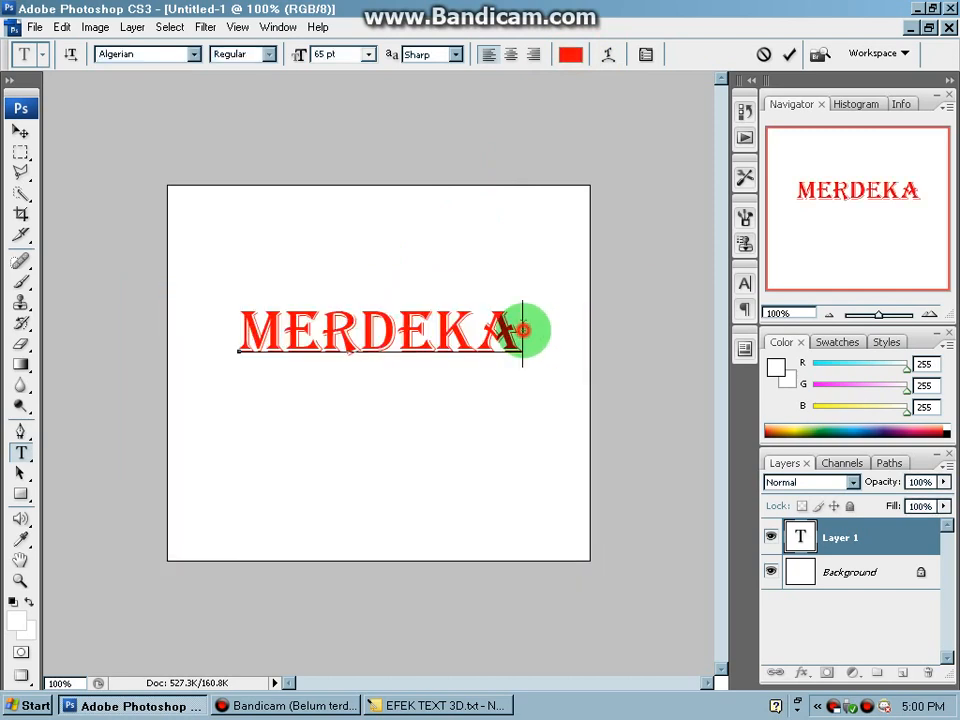
- Check instruction 4 in the Notepad tutorial, then commit the text in Photoshop and rasterize the MERDEKA type layer
{"action": "left_click", "coordinate": [450, 705]}
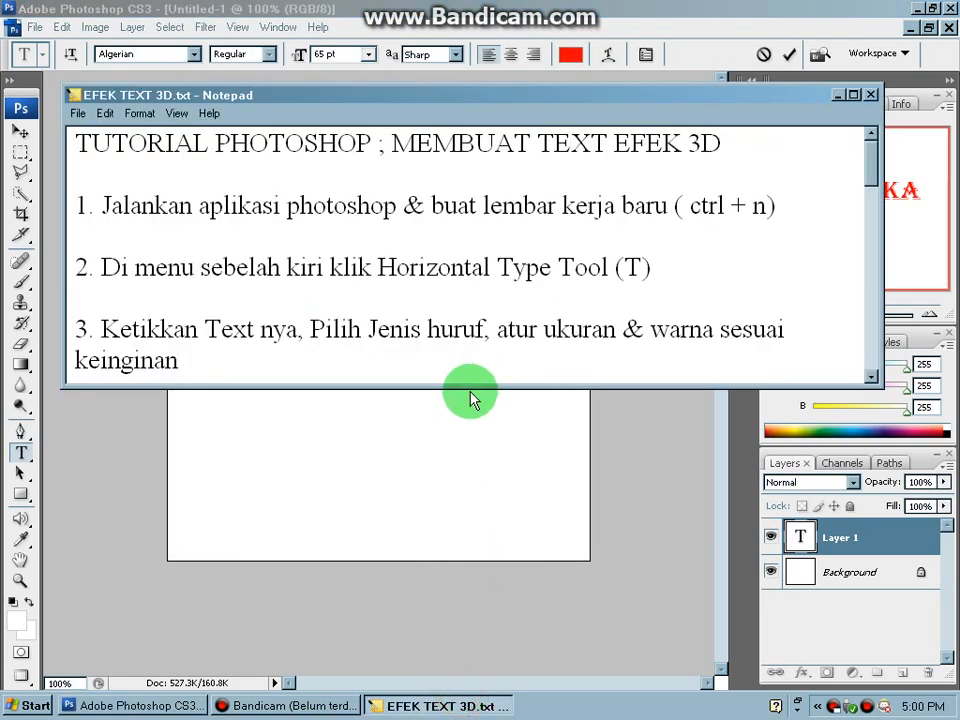
{"action": "left_click_drag", "start_coordinate": [475, 387], "coordinate": [463, 472]}
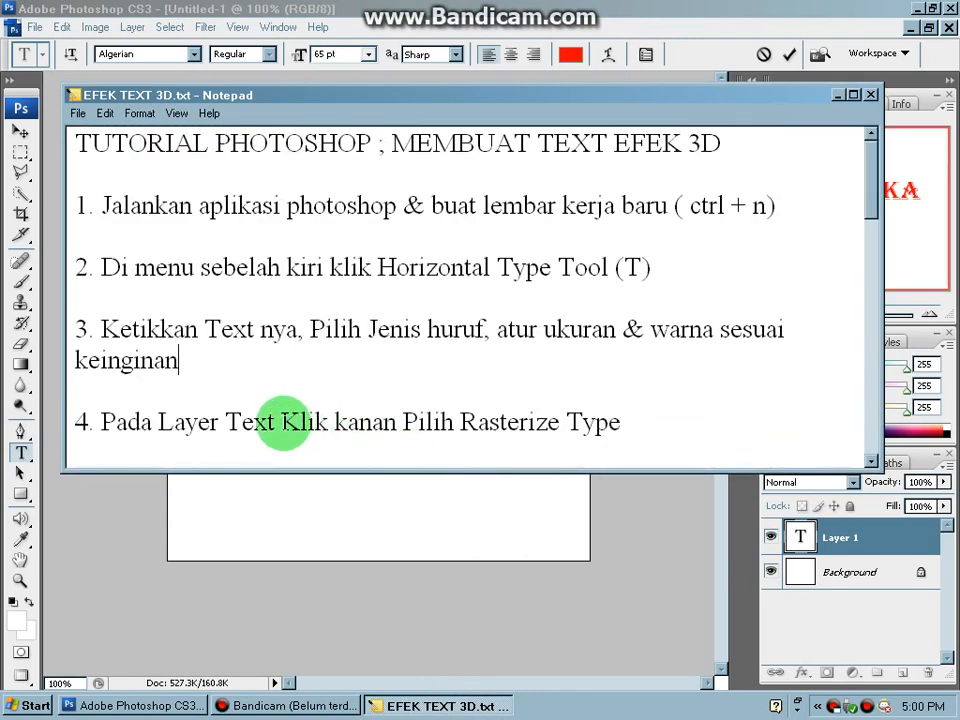
{"action": "left_click_drag", "start_coordinate": [276, 421], "coordinate": [609, 424]}
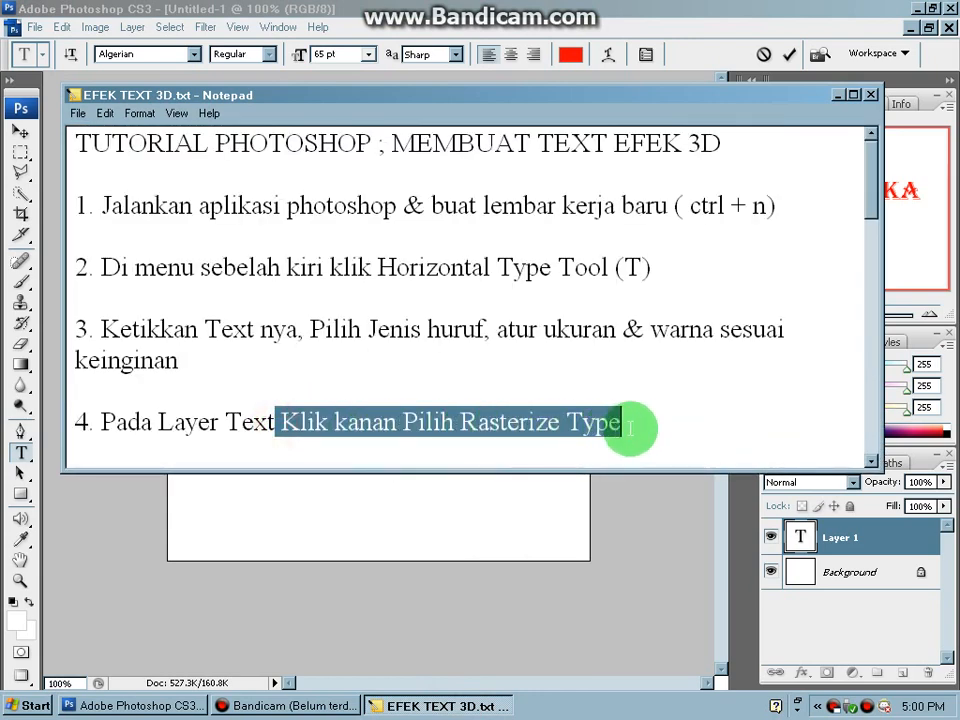
{"action": "left_click", "coordinate": [630, 430]}
{"action": "left_click", "coordinate": [613, 514]}
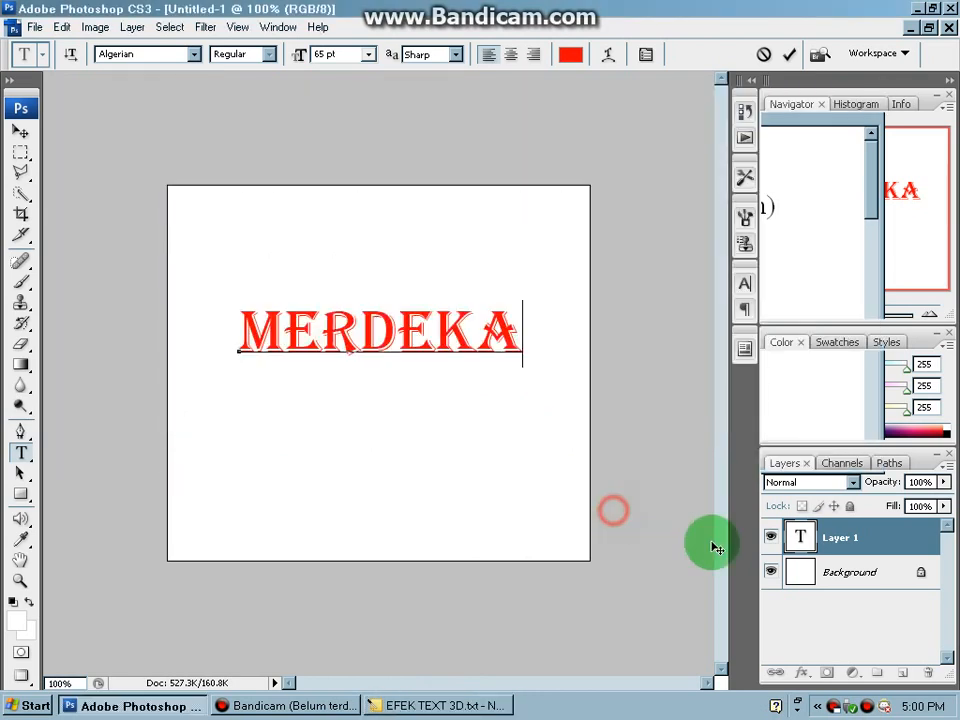
{"action": "left_click", "coordinate": [830, 537]}
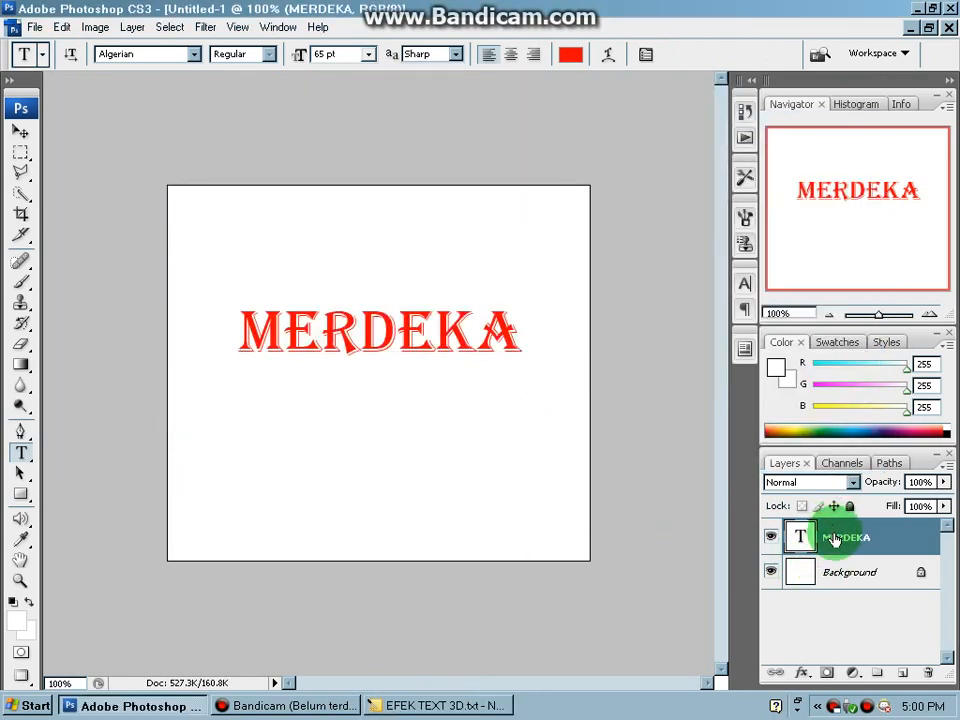
{"action": "right_click", "coordinate": [826, 538]}
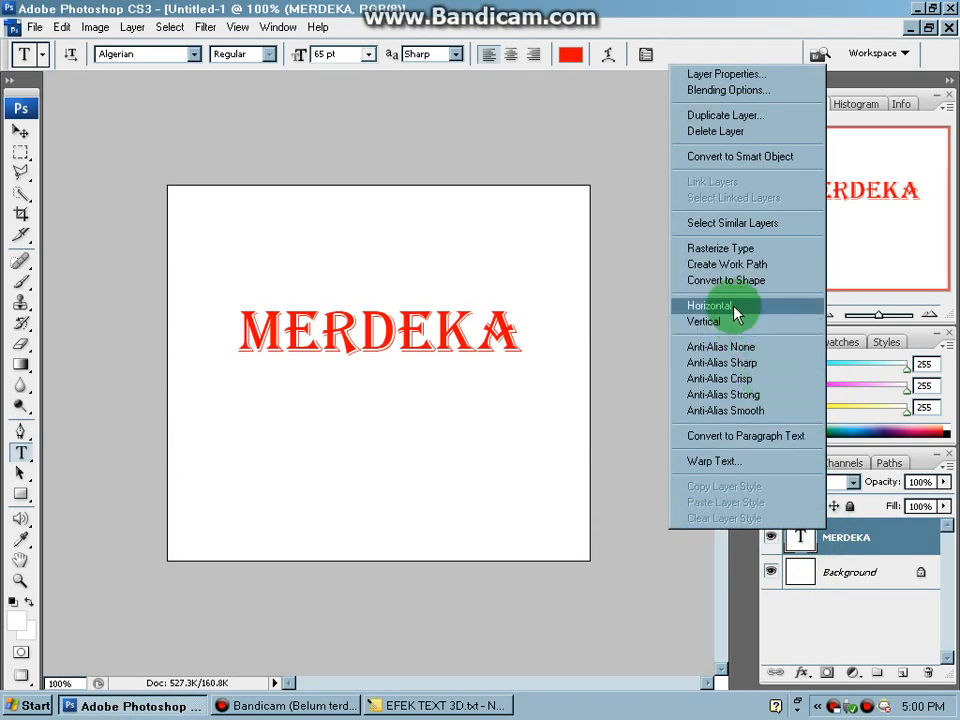
{"action": "left_click", "coordinate": [716, 249]}
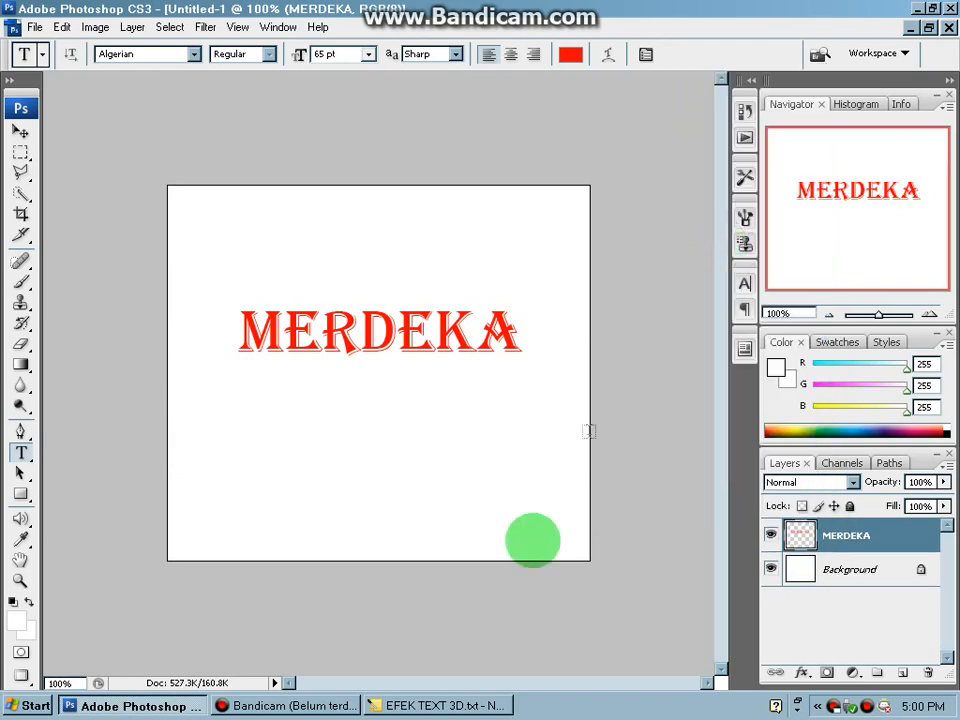
- Check instruction 5 in the Notepad tutorial and start a Skew transform on the MERDEKA layer in Photoshop
{"action": "left_click", "coordinate": [447, 706]}
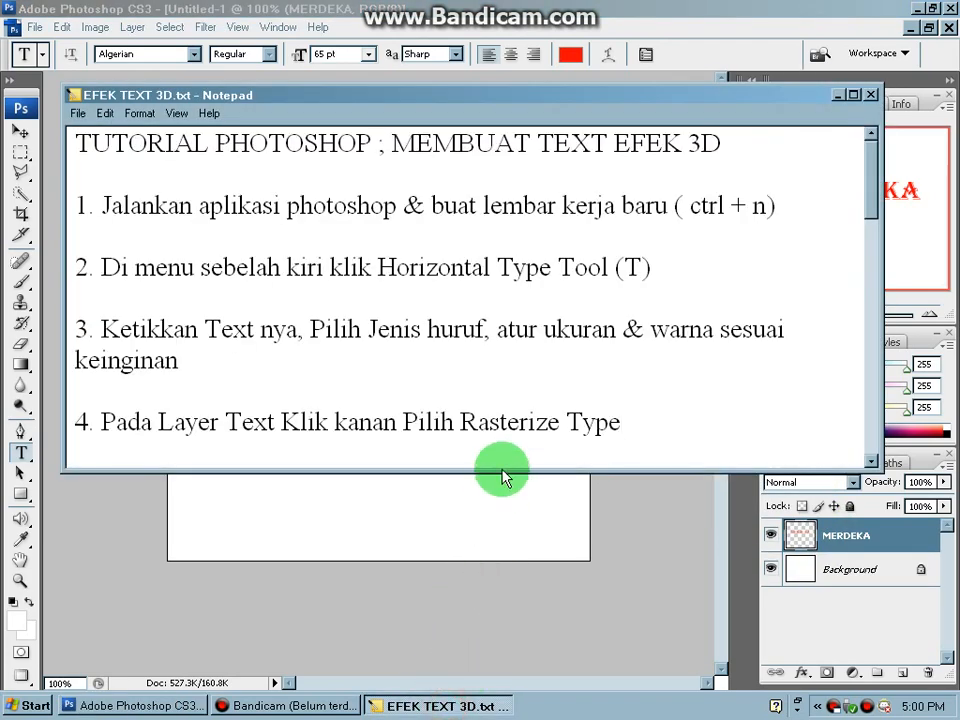
{"action": "left_click_drag", "start_coordinate": [494, 474], "coordinate": [491, 536]}
{"action": "left_click_drag", "start_coordinate": [186, 488], "coordinate": [268, 484]}
{"action": "left_click_drag", "start_coordinate": [626, 484], "coordinate": [652, 484]}
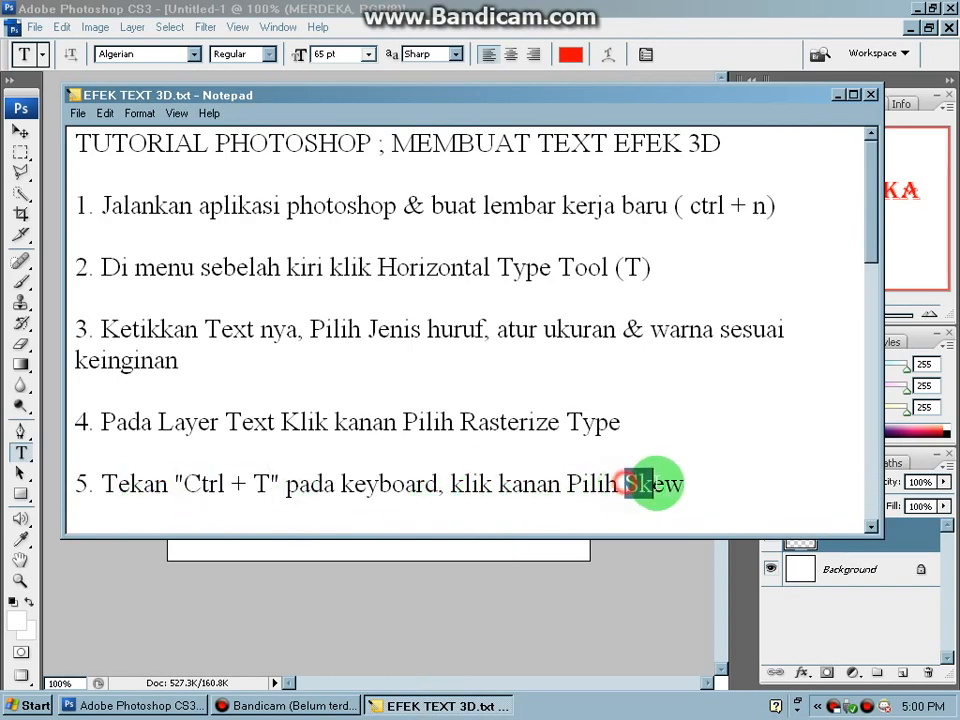
{"action": "left_click", "coordinate": [600, 602]}
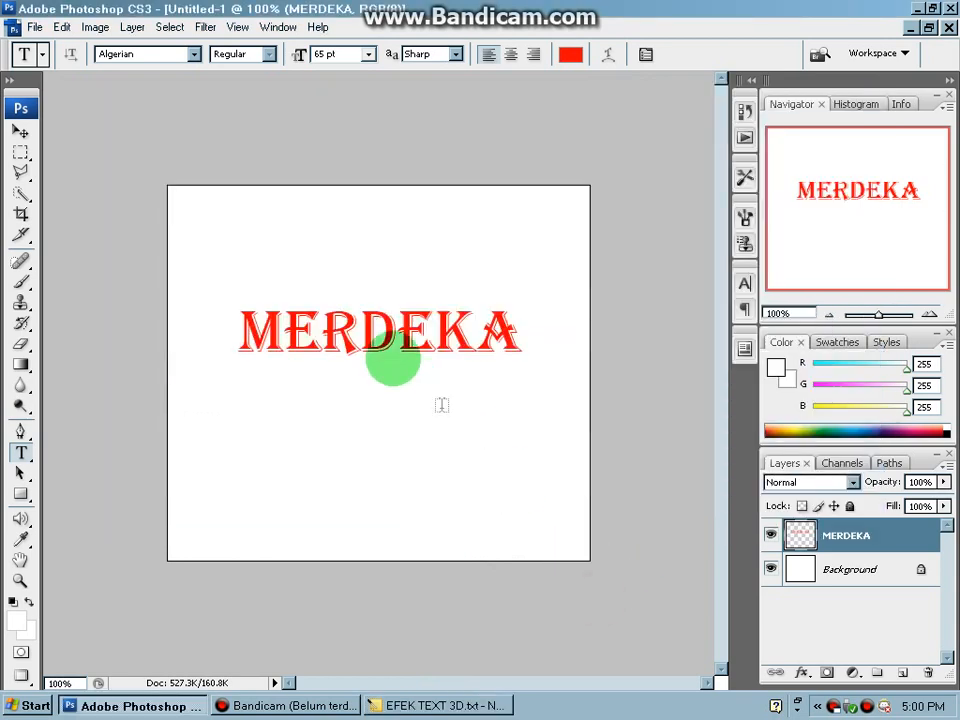
{"action": "key", "text": "ctrl+t"}
{"action": "right_click", "coordinate": [380, 327]}
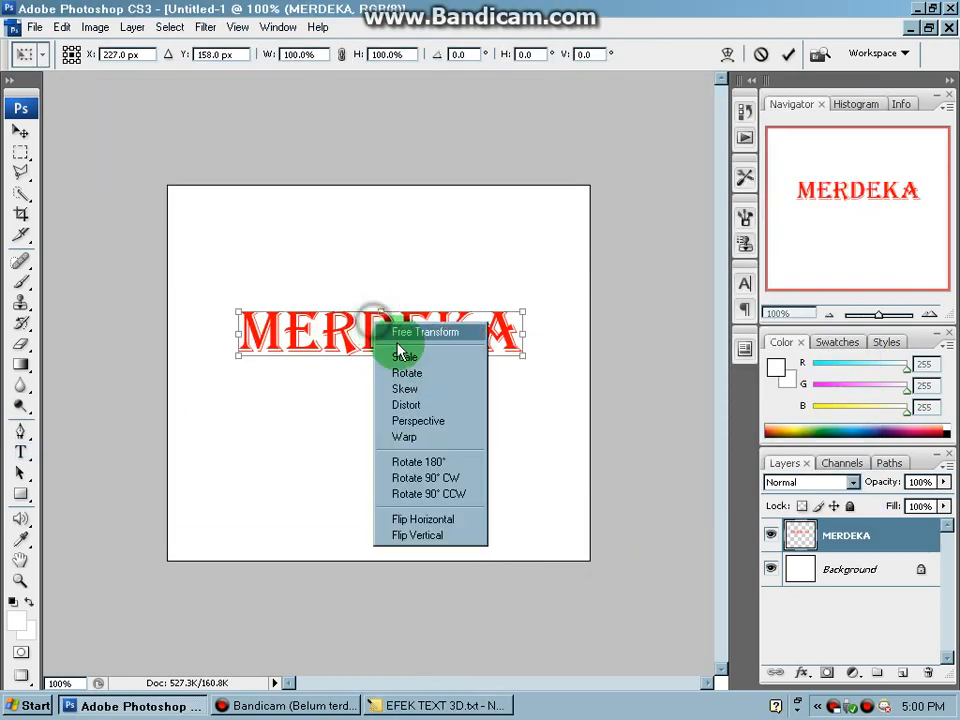
{"action": "left_click", "coordinate": [418, 388]}
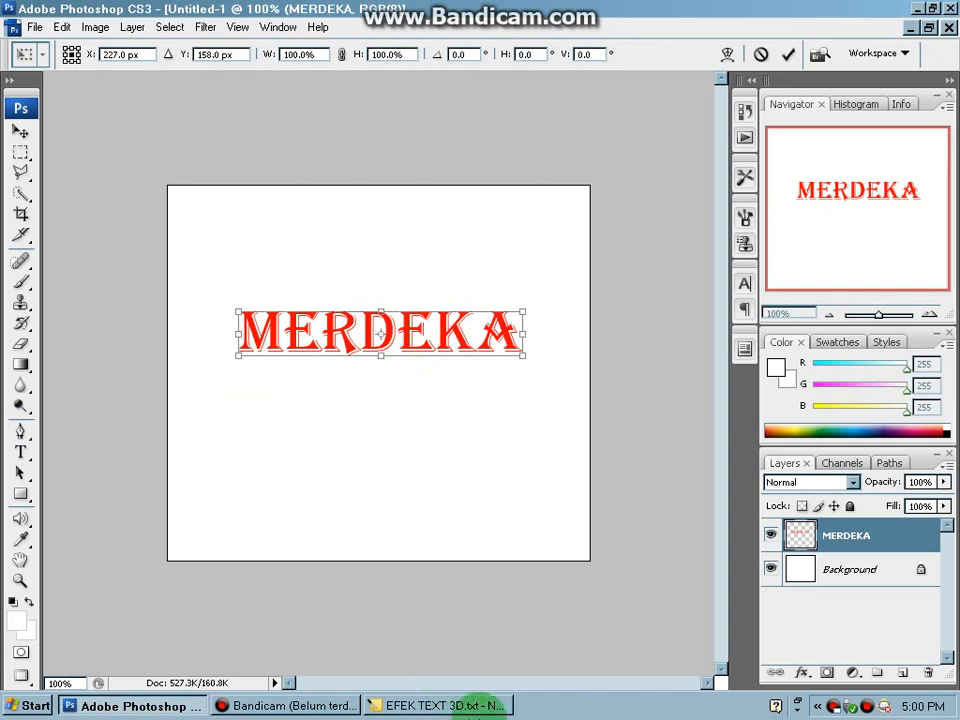
- Check instruction 6 in Notepad, skew MERDEKA by pulling its lower-left corner far down so the letters taper rightward, and apply the transform
{"action": "left_click", "coordinate": [477, 707]}
{"action": "left_click_drag", "start_coordinate": [485, 537], "coordinate": [486, 598]}
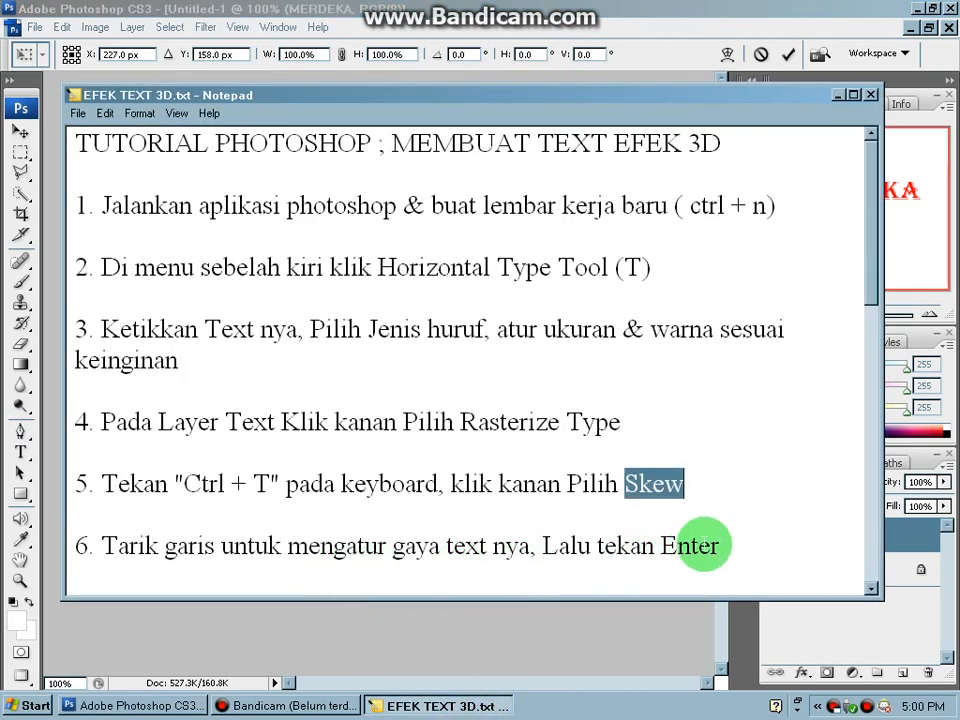
{"action": "left_click", "coordinate": [634, 630]}
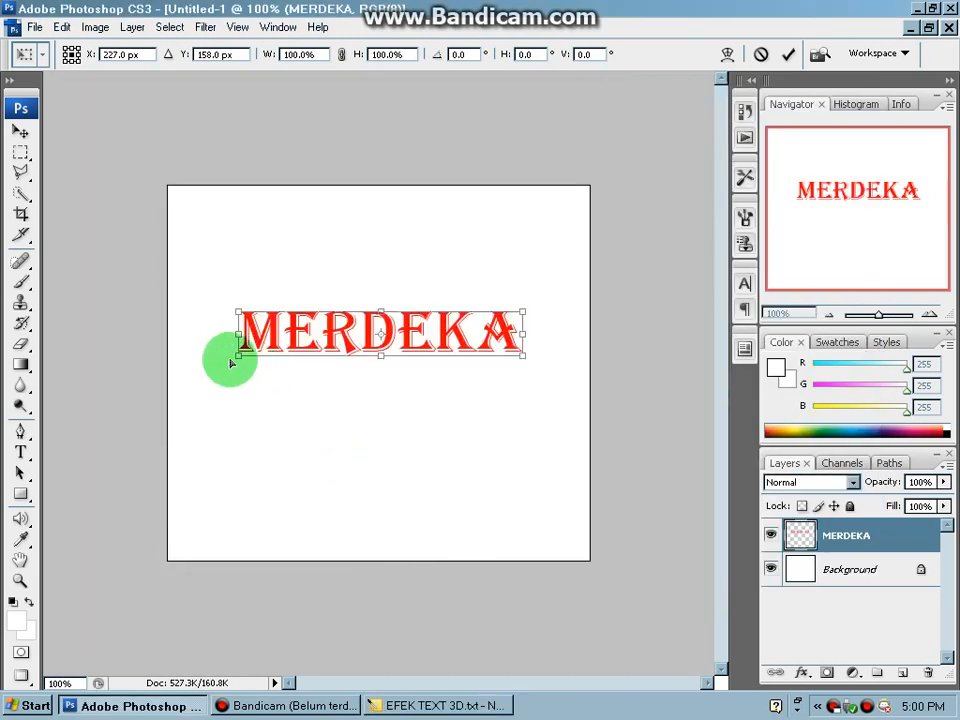
{"action": "left_click_drag", "start_coordinate": [241, 358], "coordinate": [238, 459]}
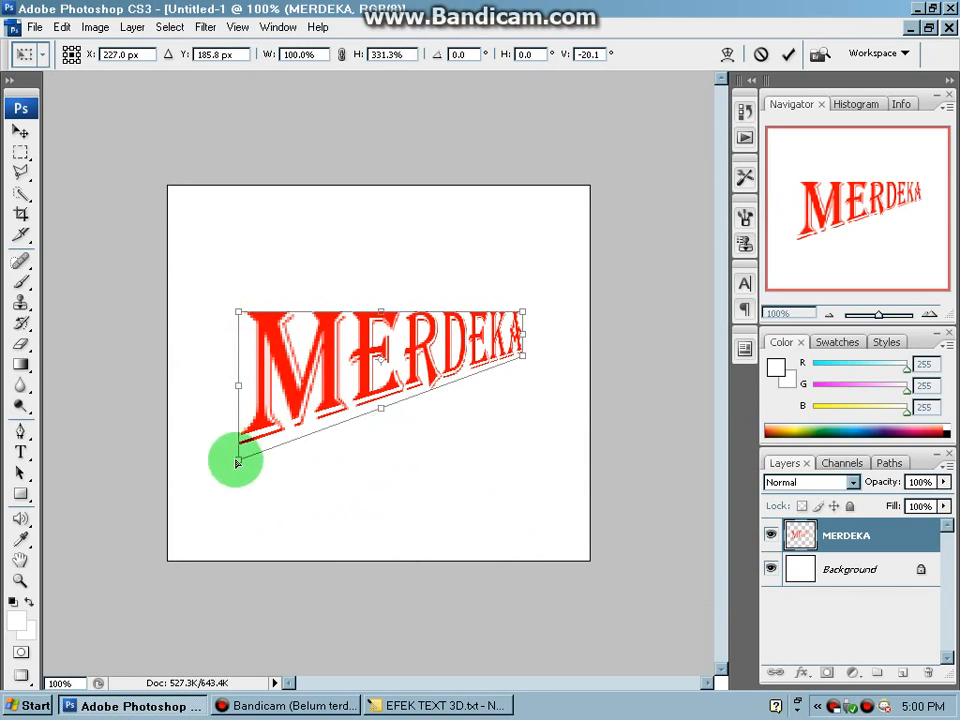
{"action": "left_click_drag", "start_coordinate": [237, 463], "coordinate": [237, 472]}
{"action": "key", "text": "Return"}
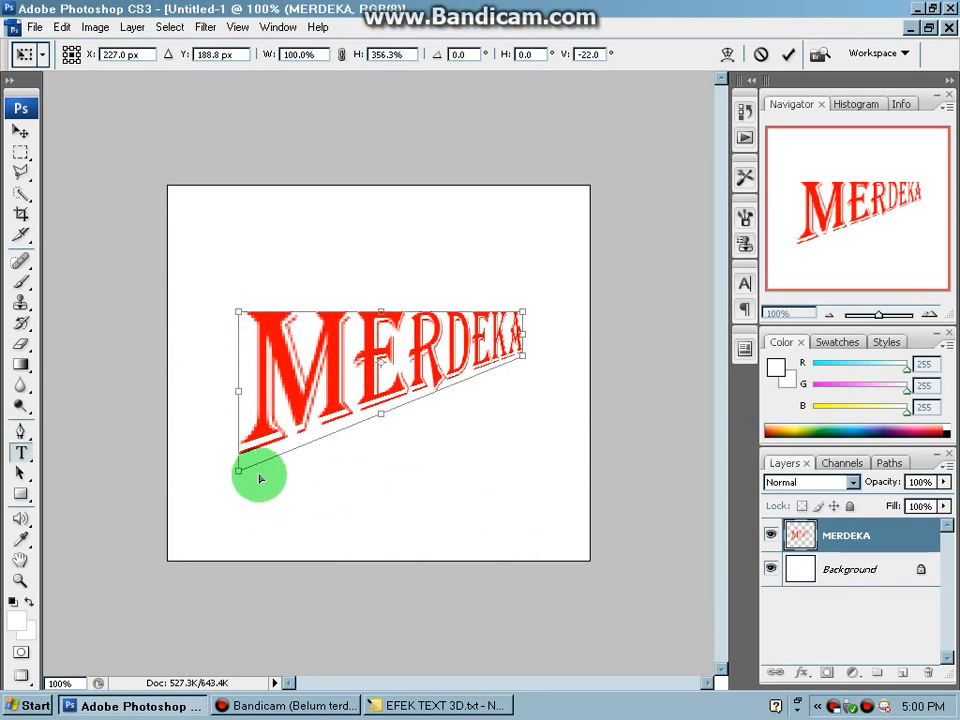
- Read instruction 7 in the Notepad tutorial about copying the text layer, and highlight its key combination
{"action": "left_click", "coordinate": [462, 706]}
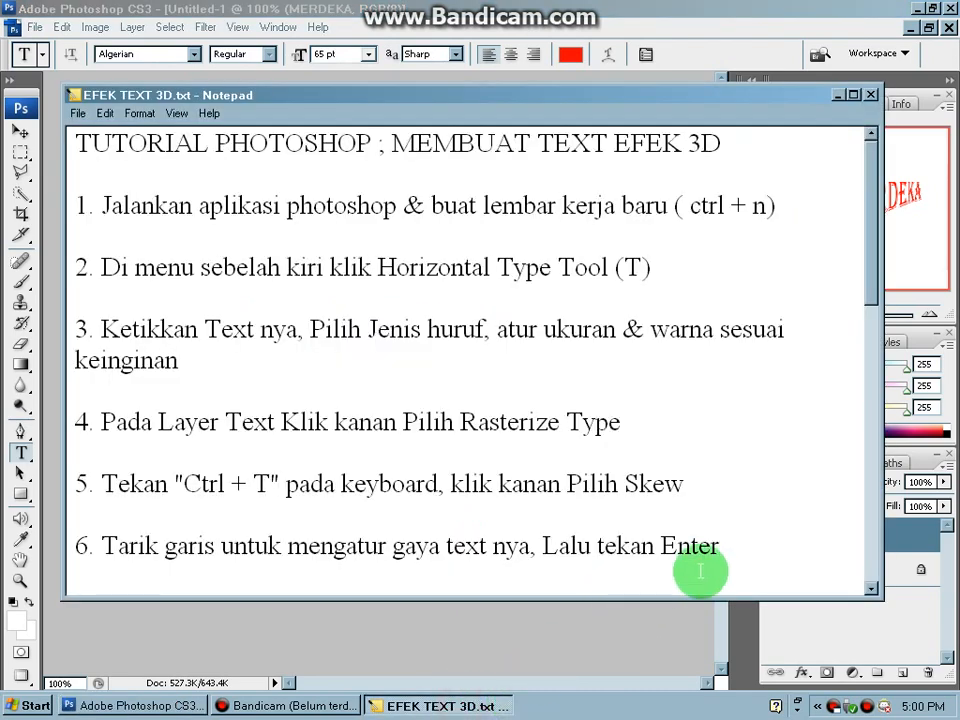
{"action": "left_click", "coordinate": [746, 560]}
{"action": "key", "text": "Down"}
{"action": "key", "text": "Down"}
{"action": "key", "text": "Down"}
{"action": "key", "text": "Down"}
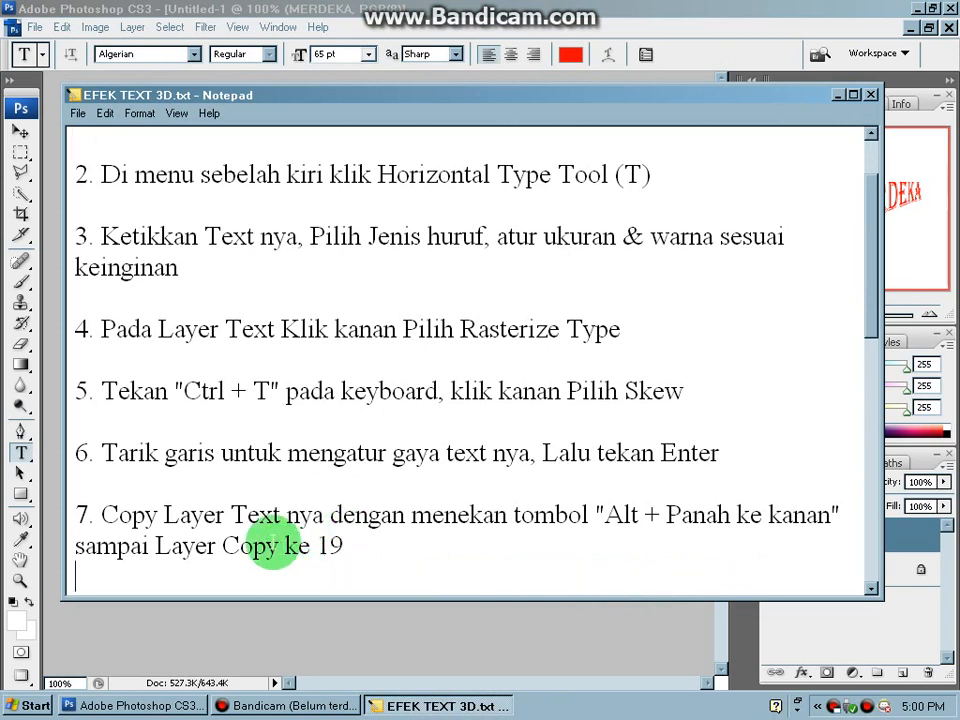
{"action": "left_click_drag", "start_coordinate": [606, 518], "coordinate": [817, 525]}
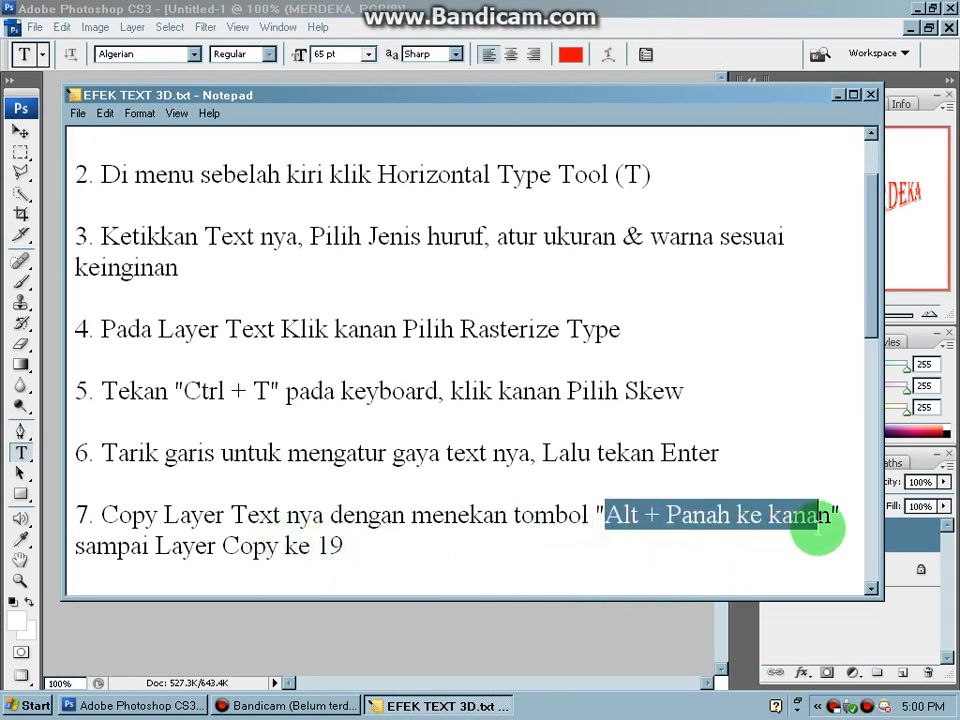
- Check in instruction 7 of the Notepad tutorial how many layer copies to make, highlighting the final copy number
{"action": "left_click", "coordinate": [438, 540]}
{"action": "left_click_drag", "start_coordinate": [224, 548], "coordinate": [345, 548]}
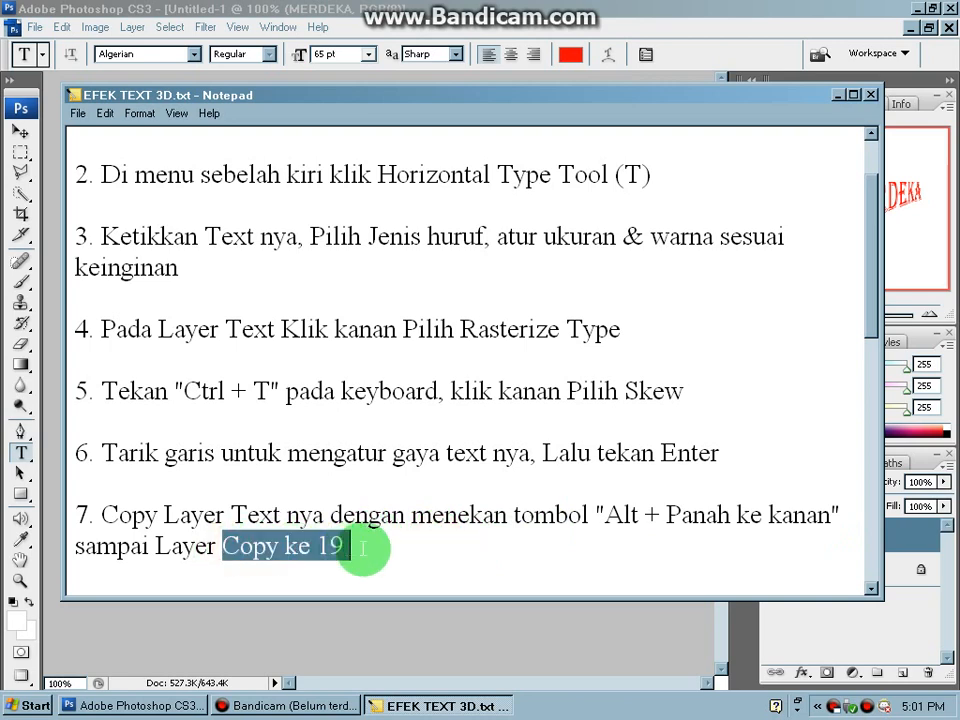
{"action": "left_click", "coordinate": [362, 548]}
- In Photoshop, duplicate the MERDEKA layer repeatedly with the Move tool, nudging each copy slightly to the right, up to MERDEKA copy 19
{"action": "left_click", "coordinate": [420, 634]}
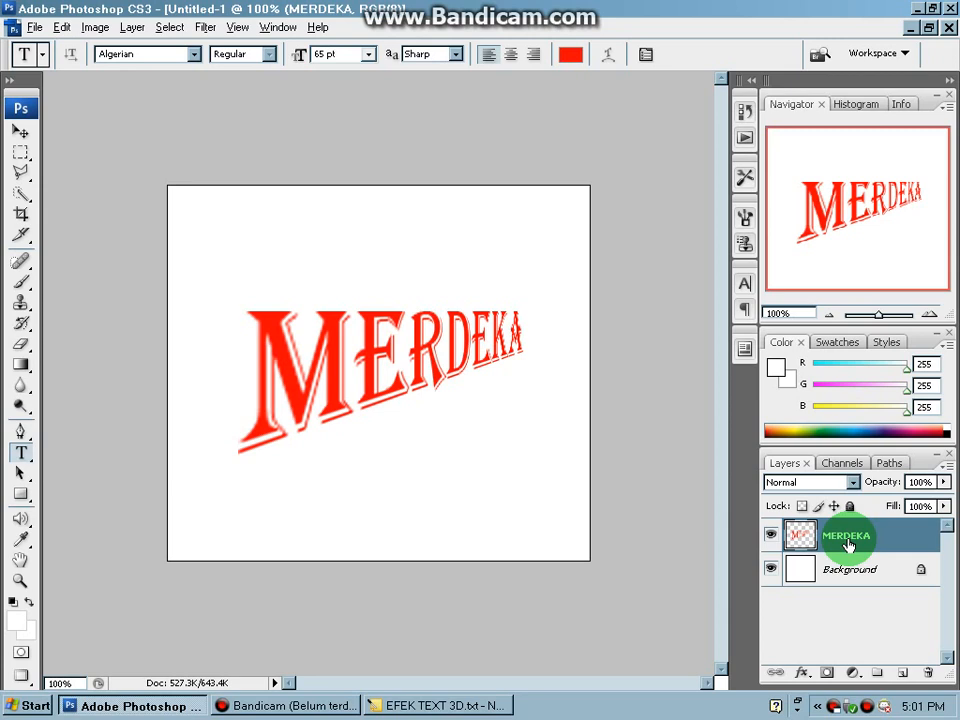
{"action": "left_click", "coordinate": [21, 149]}
{"action": "left_click", "coordinate": [805, 535]}
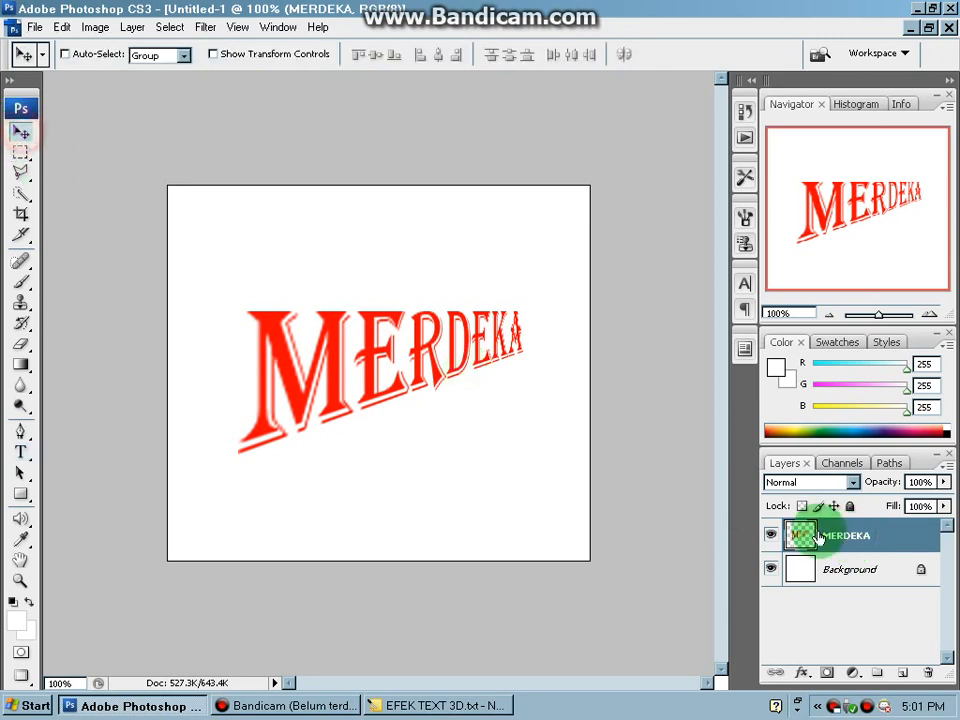
{"action": "left_click", "coordinate": [905, 548]}
{"action": "key", "text": "alt+Down"}
{"action": "key", "text": "alt+Down"}
{"action": "key", "text": "alt+Down"}
{"action": "key", "text": "alt+Down"}
{"action": "key", "text": "alt+Down"}
{"action": "key", "text": "alt+Down"}
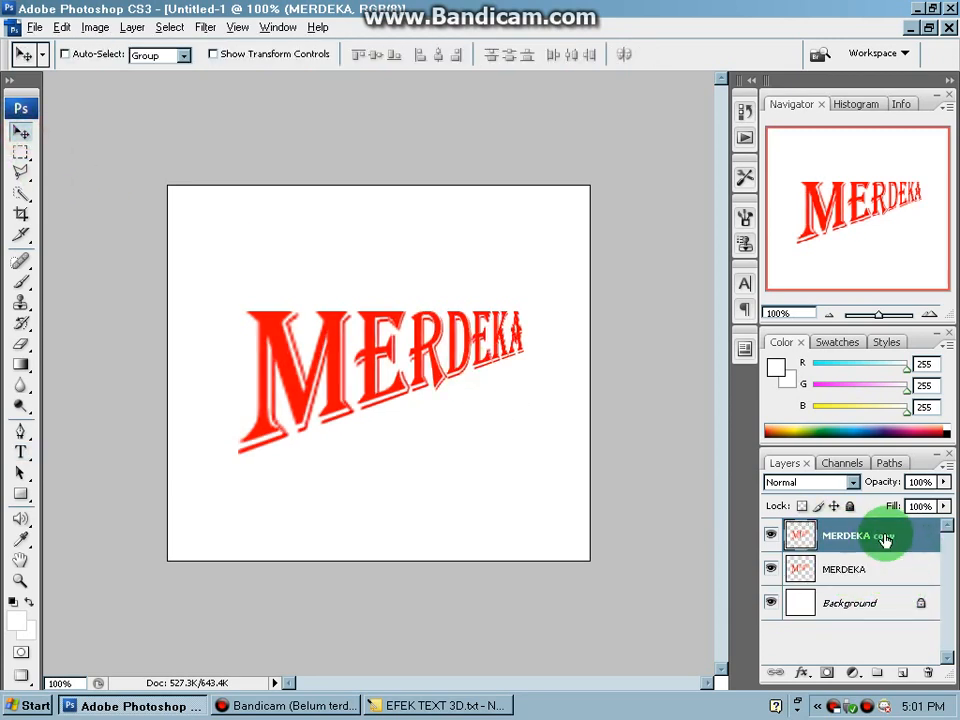
{"action": "key", "text": "alt+Down"}
{"action": "key", "text": "alt+Down"}
{"action": "key", "text": "alt+Down"}
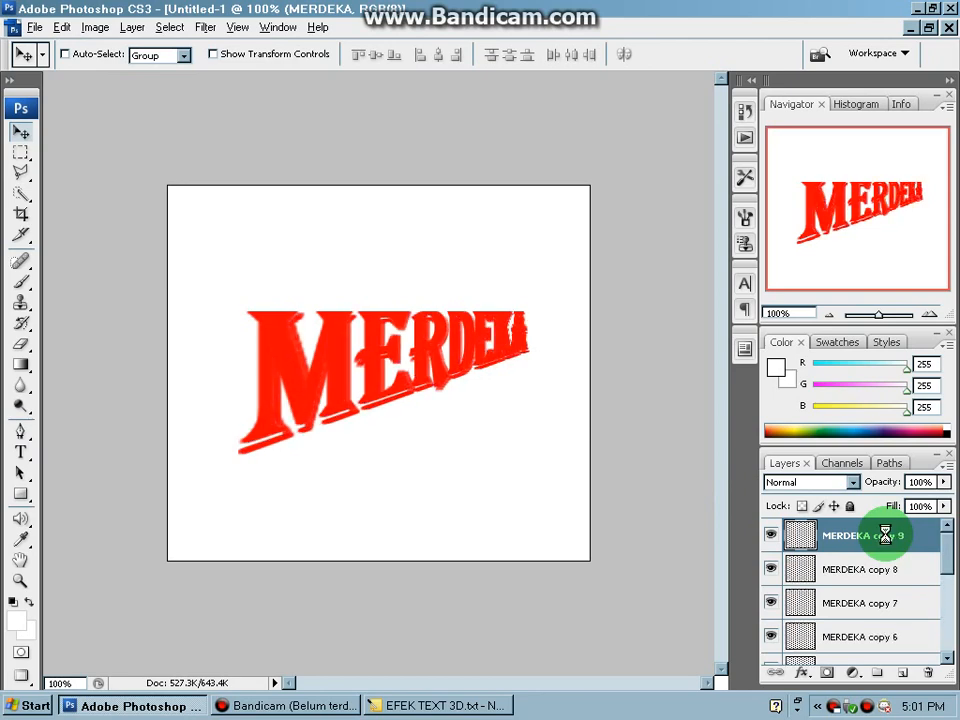
{"action": "key", "text": "alt+Down"}
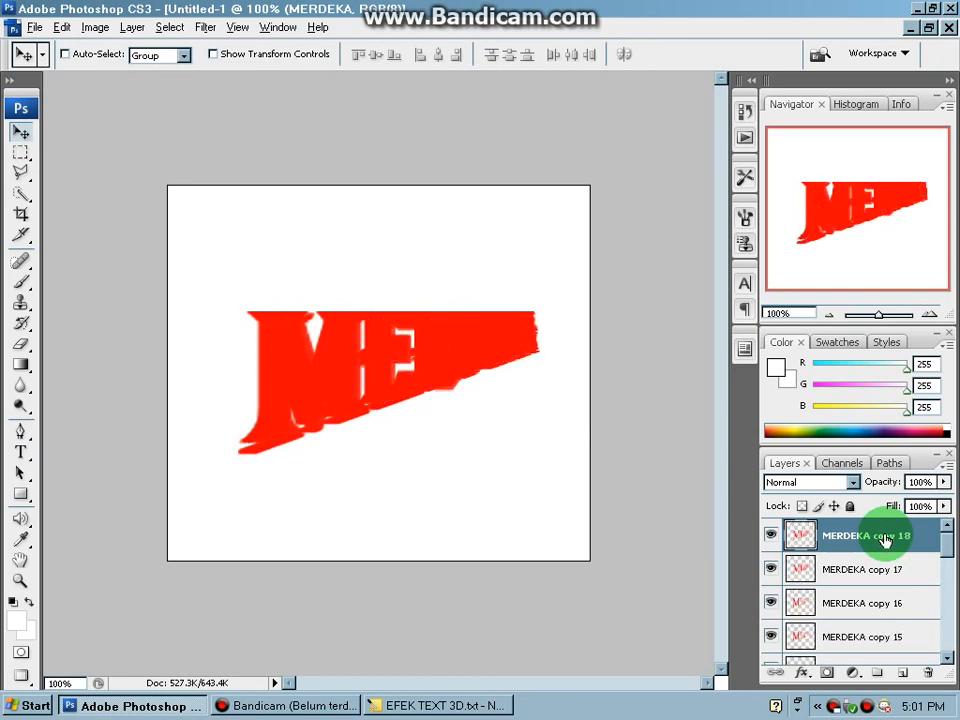
- Read instruction 8 in the Notepad tutorial about merging the layer copies, highlighting the layers and the key combinations involved
{"action": "left_click", "coordinate": [504, 707]}
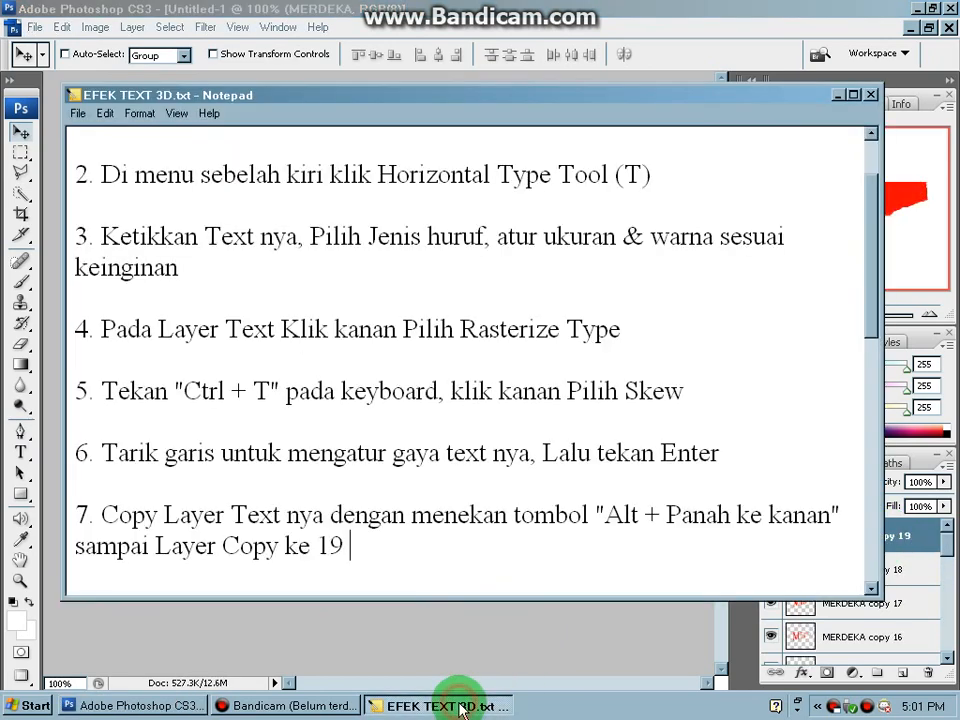
{"action": "key", "text": "Return"}
{"action": "key", "text": "Return"}
{"action": "type", "text": "8. Gabungkan Layer copy 1 sampai 18 dengan cara Klik Layer Copy 18 Tekan Shift lalu Klik Layer Copy 1, kemudian tekan \"Ctrl + E\" pada keyboard"}
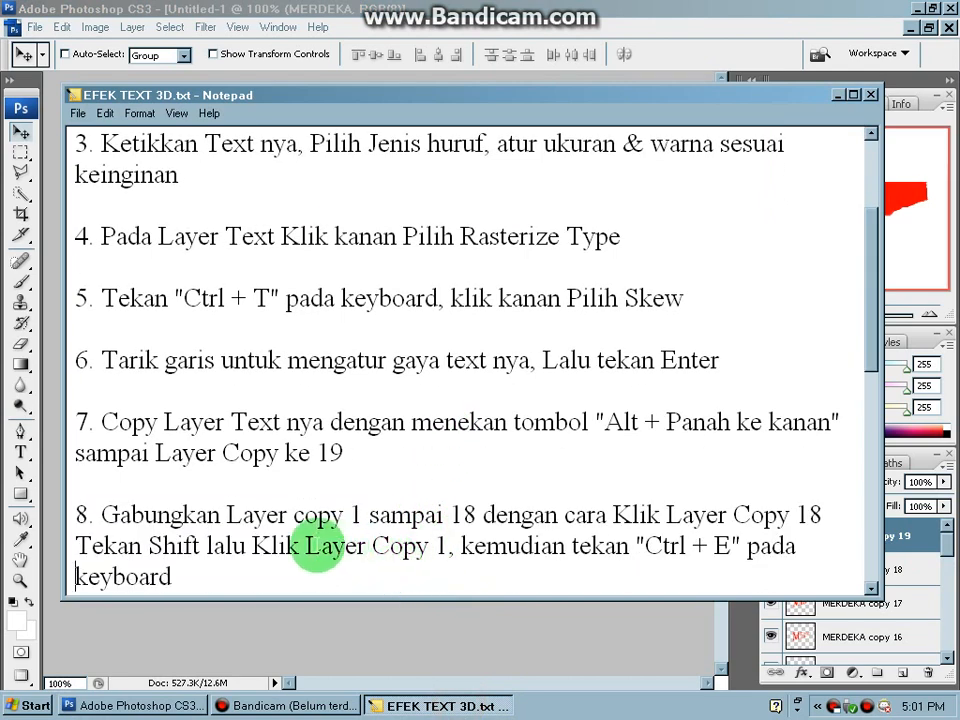
{"action": "key", "text": "Return"}
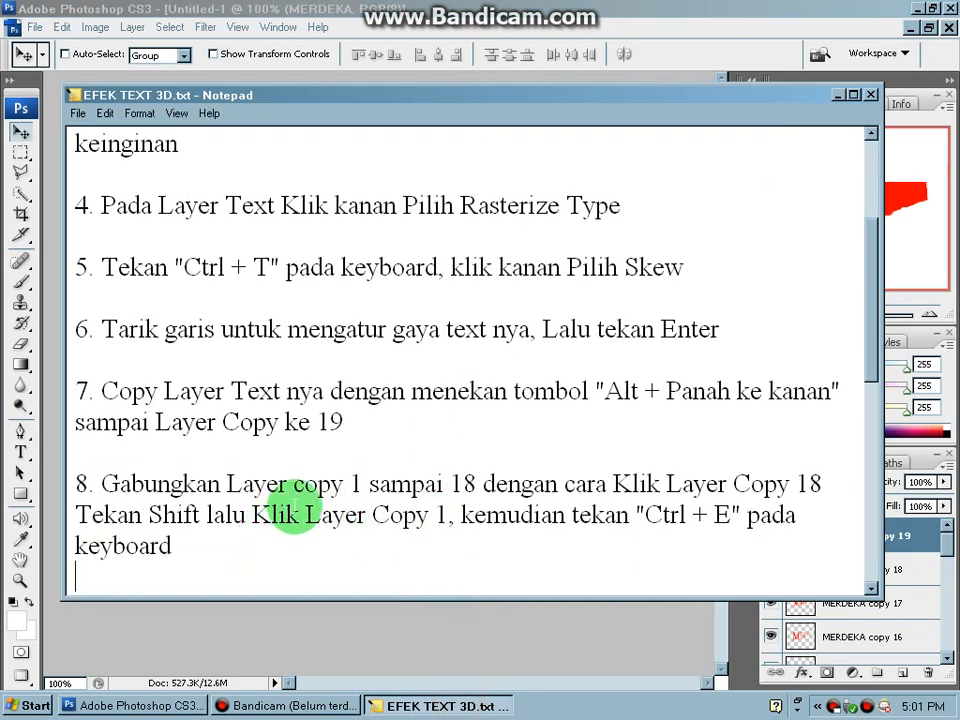
{"action": "left_click_drag", "start_coordinate": [303, 484], "coordinate": [484, 484]}
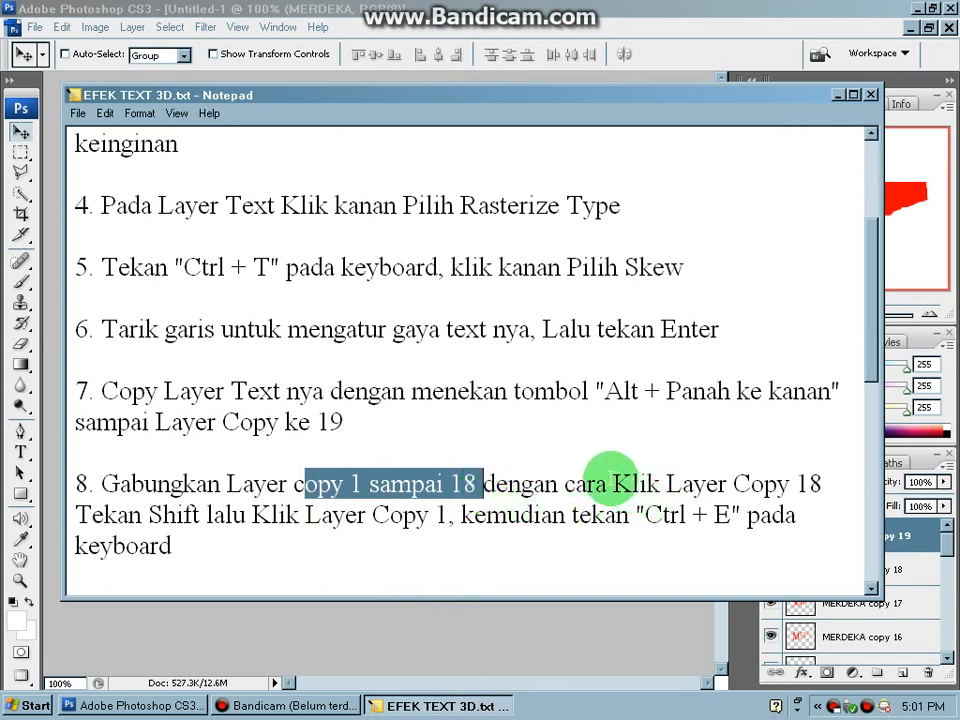
{"action": "left_click_drag", "start_coordinate": [610, 484], "coordinate": [821, 484]}
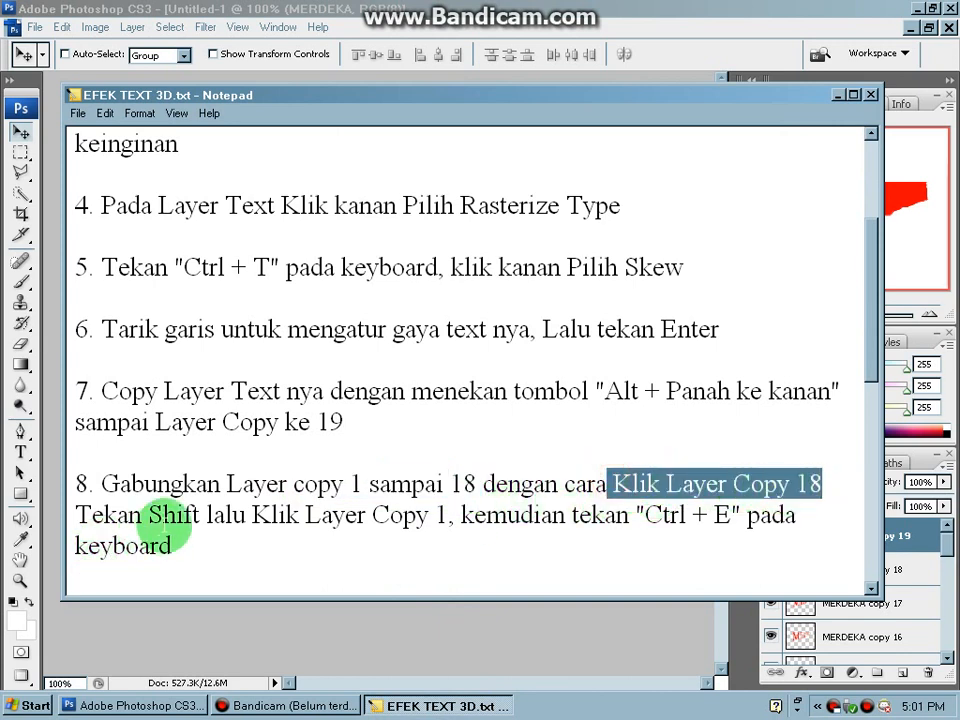
{"action": "left_click_drag", "start_coordinate": [147, 515], "coordinate": [198, 515]}
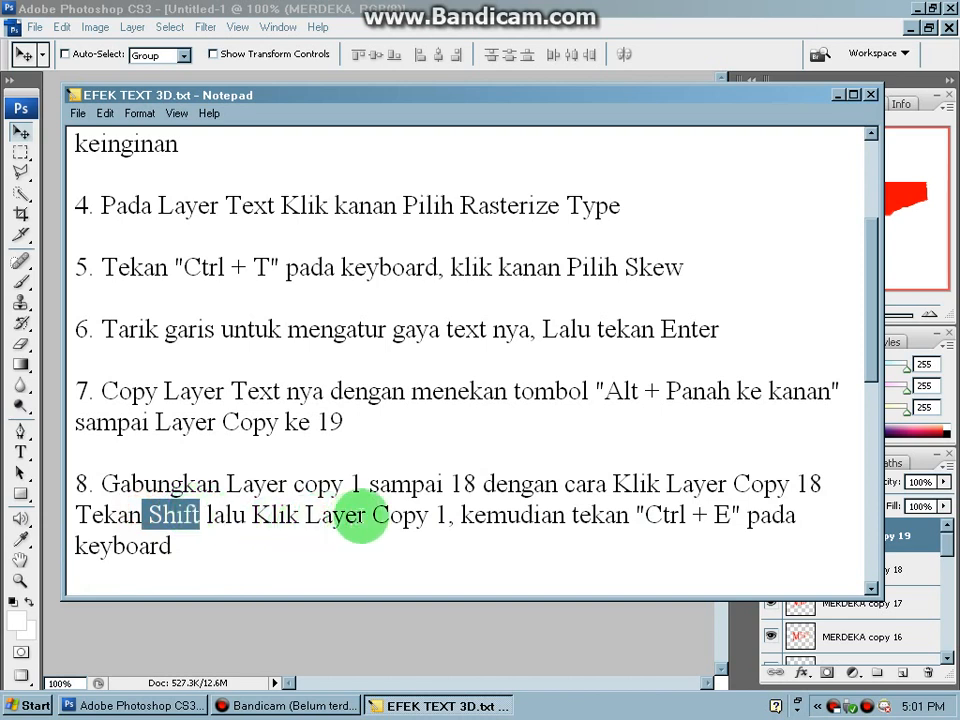
{"action": "left_click_drag", "start_coordinate": [301, 515], "coordinate": [432, 522]}
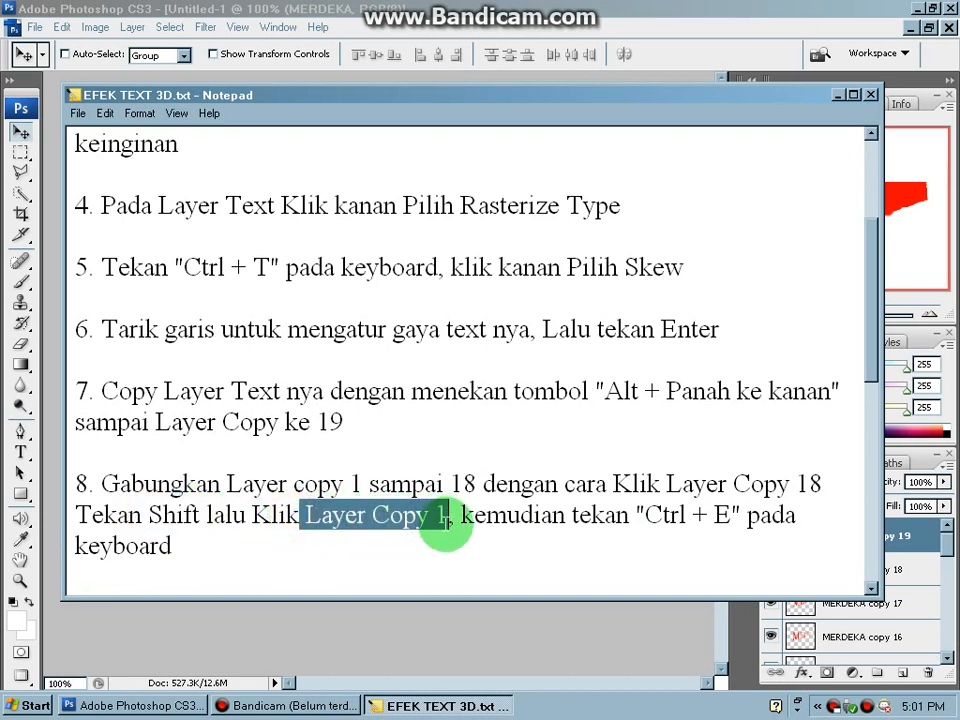
{"action": "left_click_drag", "start_coordinate": [645, 516], "coordinate": [721, 519]}
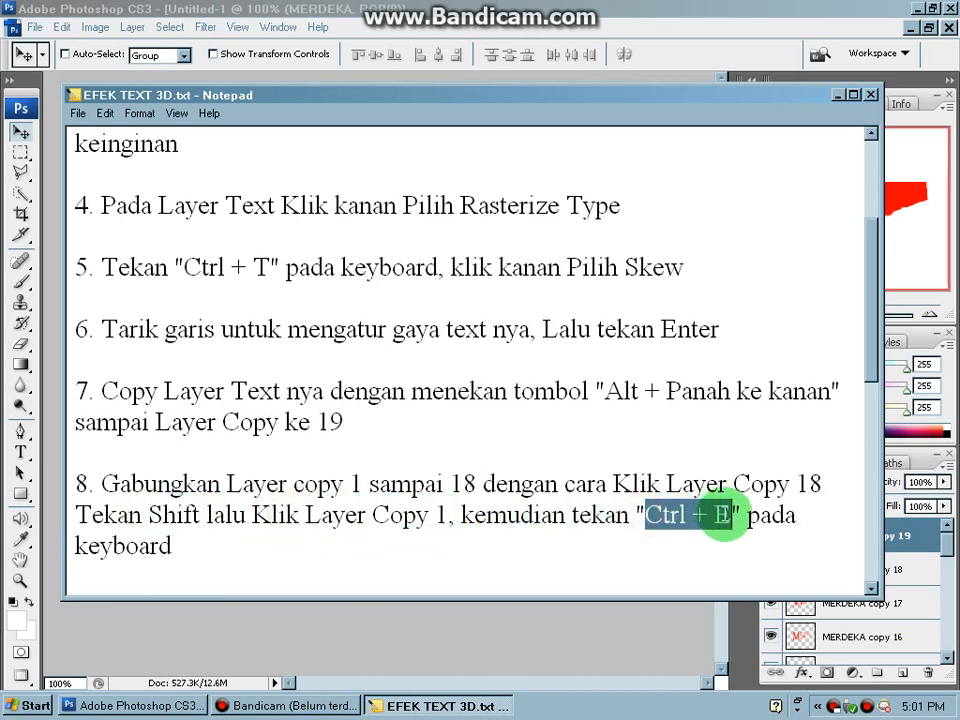
{"action": "left_click", "coordinate": [274, 560]}
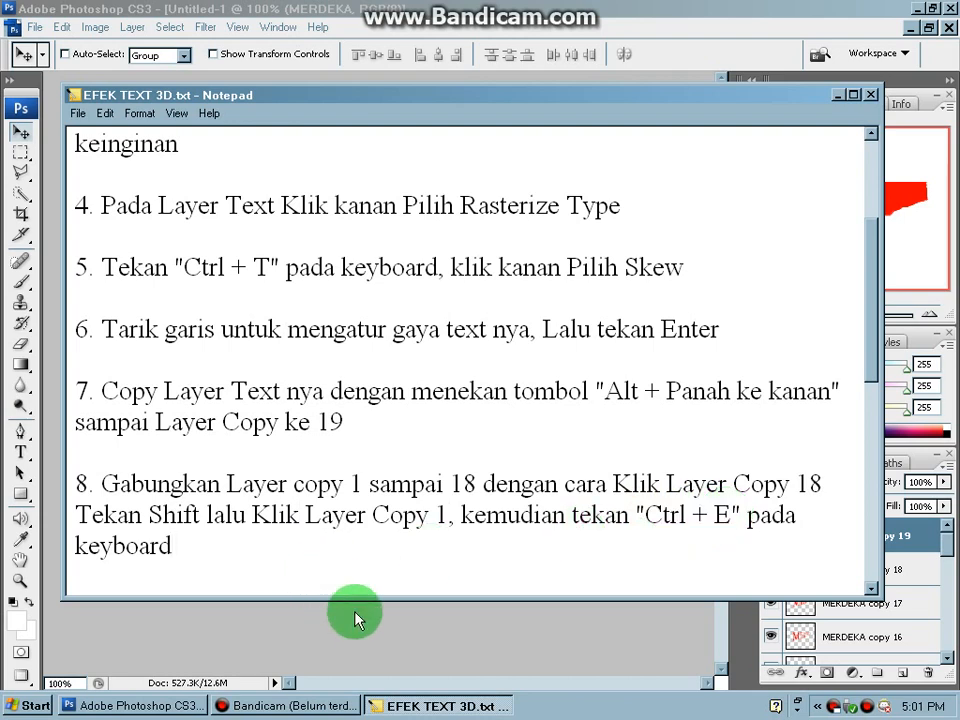
- In Photoshop, select the layers from MERDEKA copy 18 through MERDEKA copy and merge them into one layer
{"action": "left_click", "coordinate": [370, 648]}
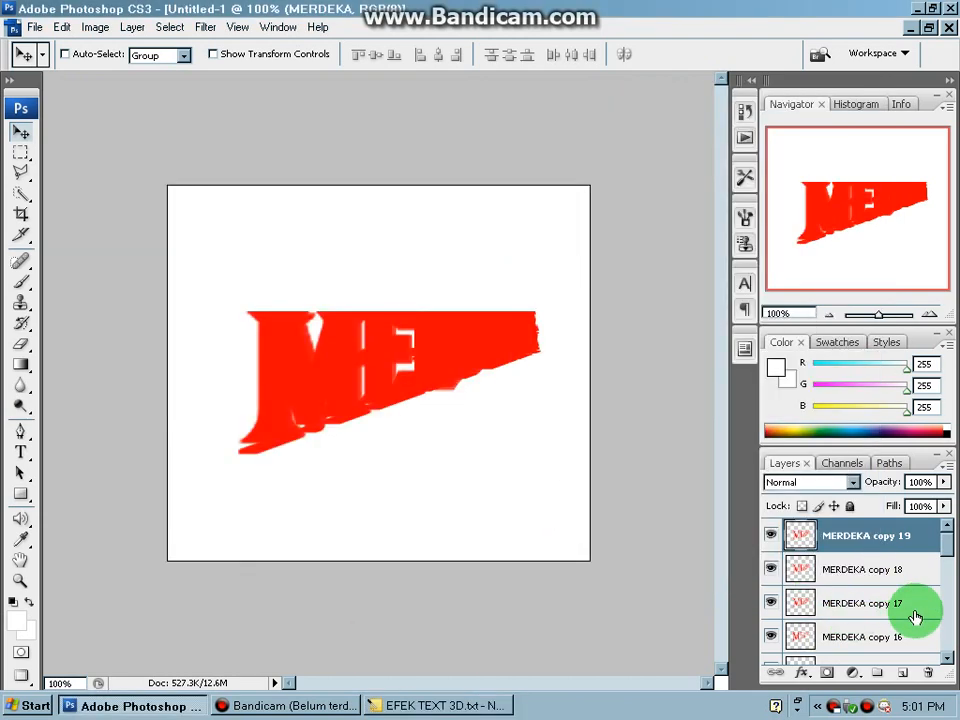
{"action": "left_click", "coordinate": [880, 571]}
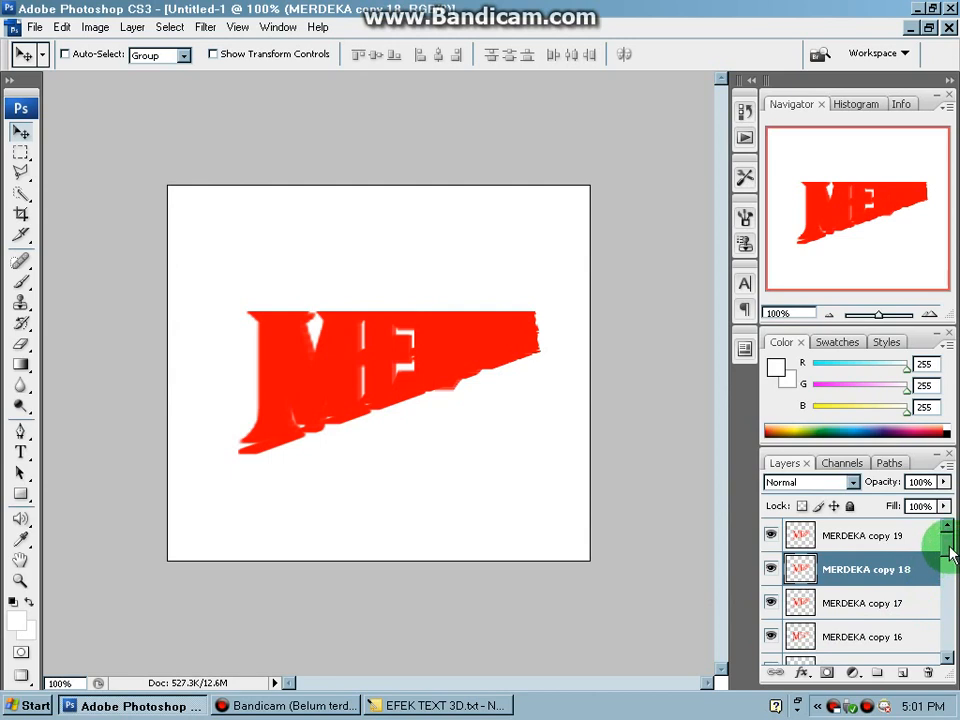
{"action": "left_click_drag", "start_coordinate": [949, 554], "coordinate": [940, 640]}
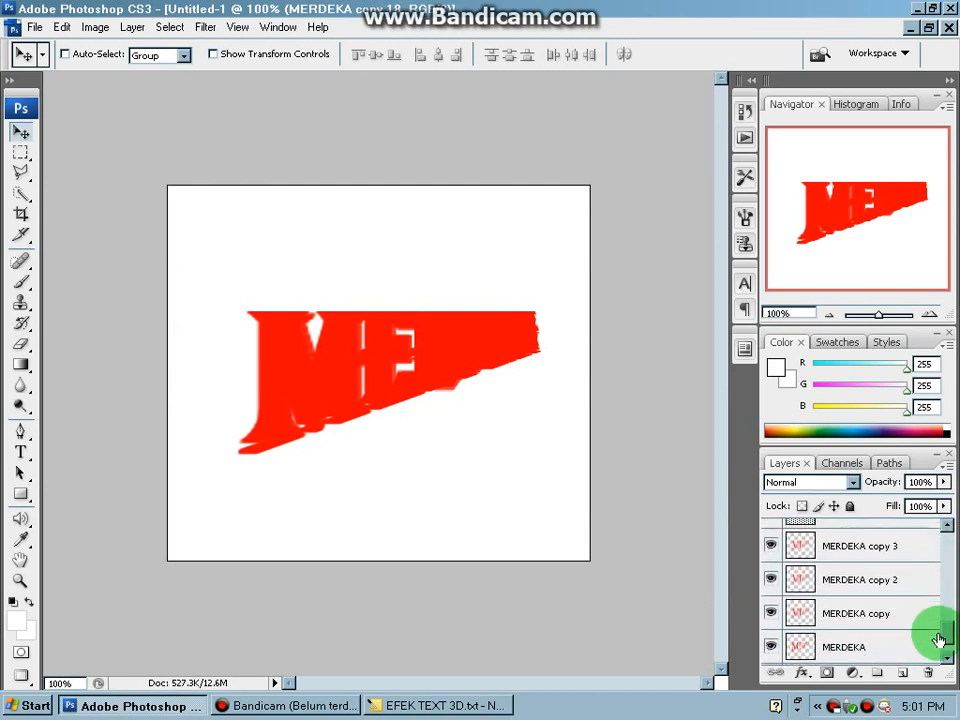
{"action": "left_click", "coordinate": [886, 620], "text": "shift"}
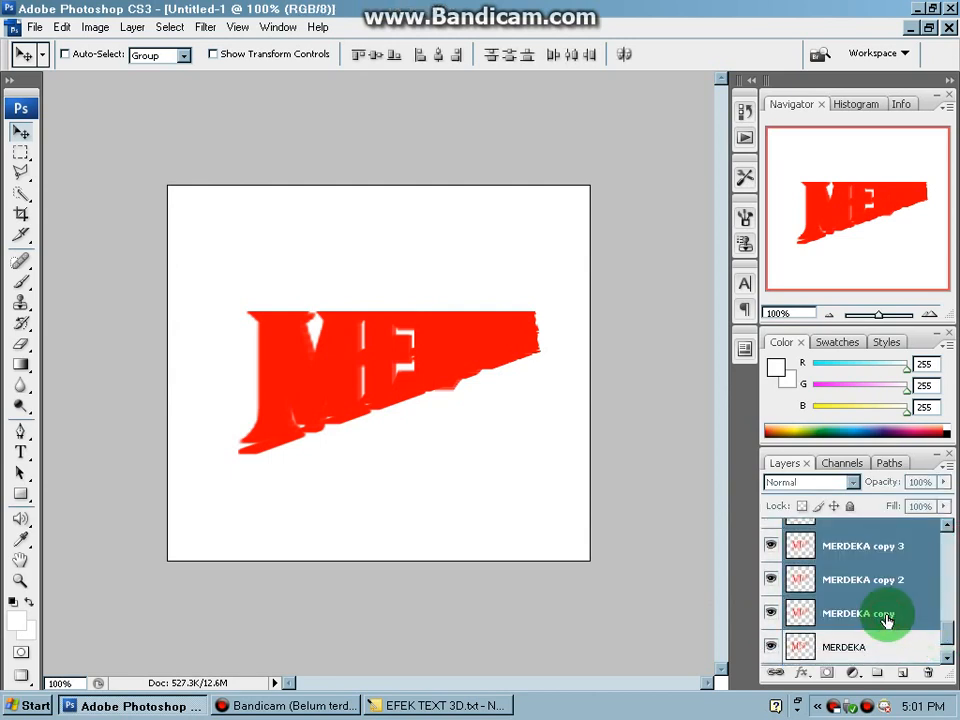
{"action": "key", "text": "ctrl+e"}
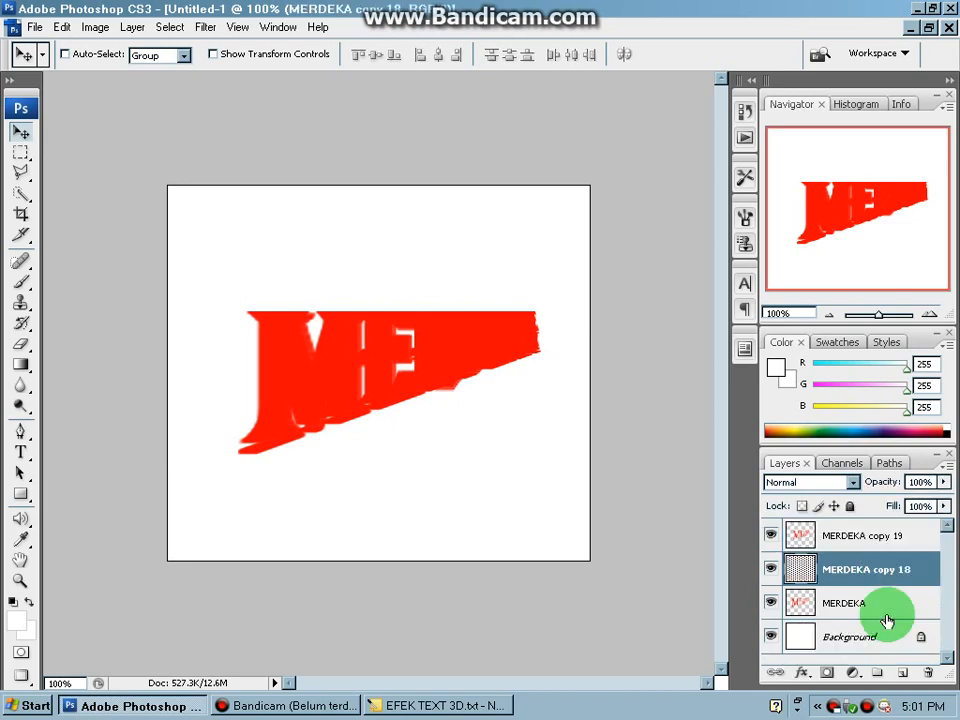
- Read instruction 9 in the Notepad tutorial about colouring the text wall, highlighting the layer and the overlay style to use
{"action": "left_click", "coordinate": [474, 704]}
{"action": "key", "text": "Down"}
{"action": "key", "text": "Down"}
{"action": "key", "text": "Down"}
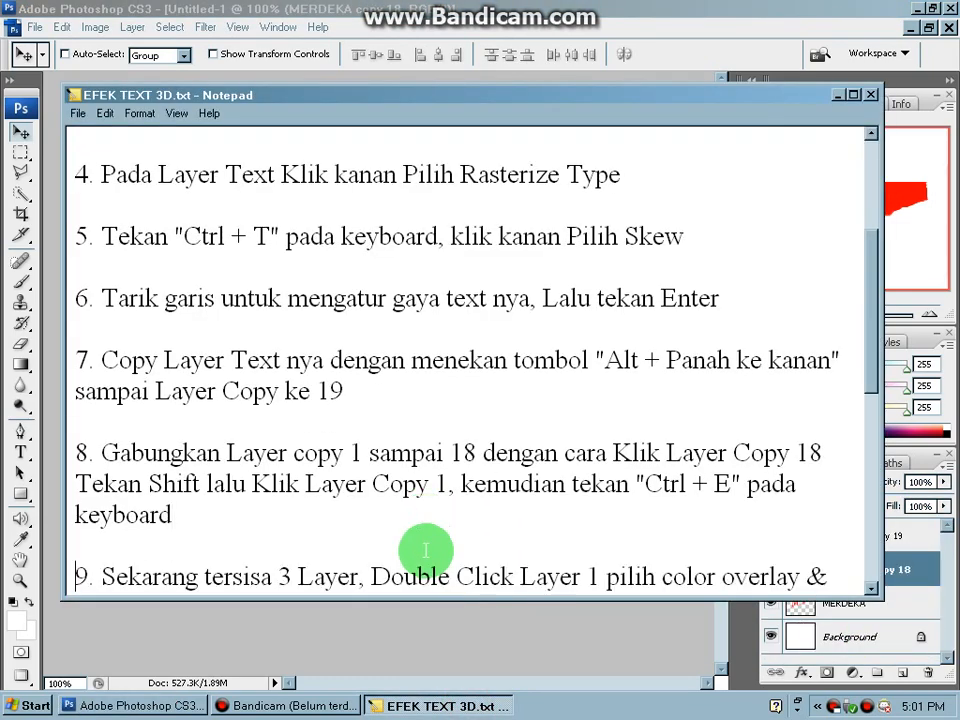
{"action": "left_click_drag", "start_coordinate": [280, 540], "coordinate": [352, 542]}
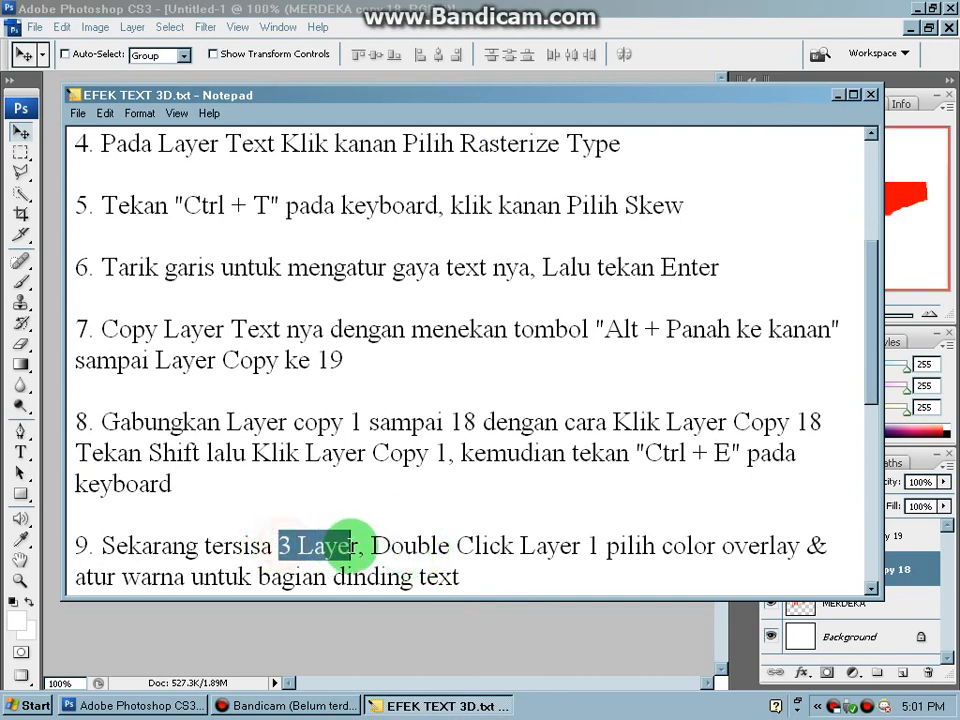
{"action": "left_click", "coordinate": [476, 570]}
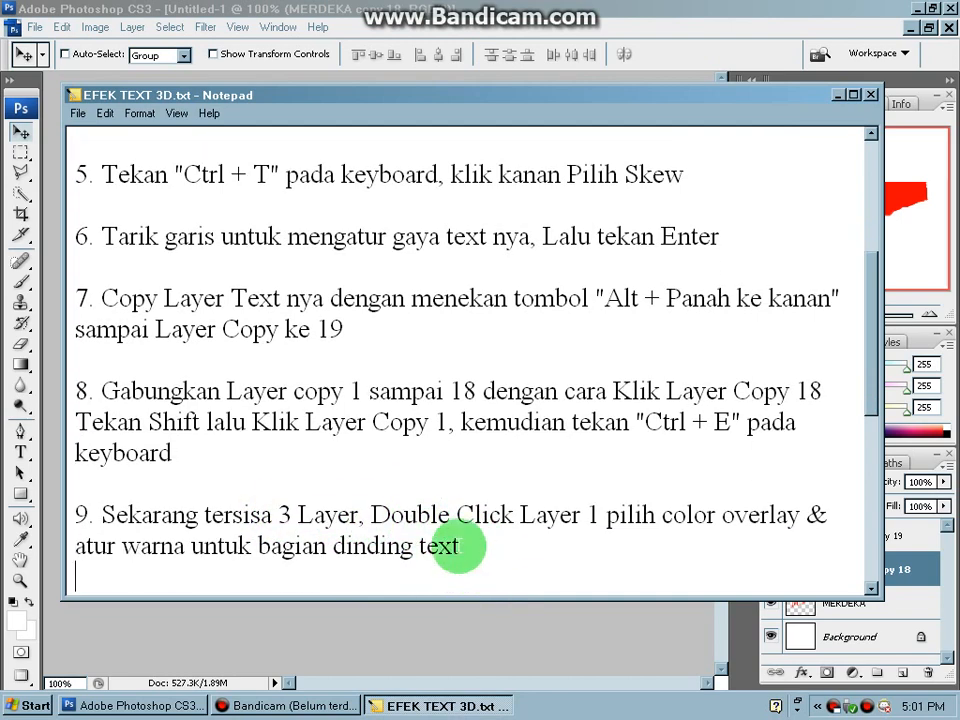
{"action": "left_click_drag", "start_coordinate": [515, 515], "coordinate": [591, 514]}
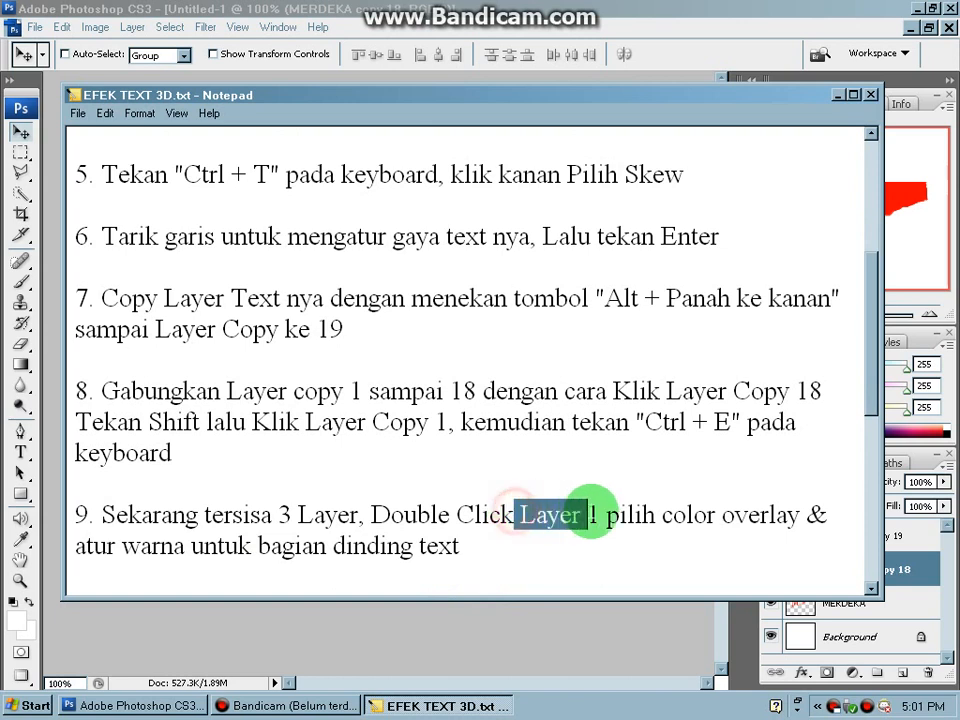
{"action": "left_click_drag", "start_coordinate": [660, 515], "coordinate": [800, 515]}
{"action": "left_click", "coordinate": [527, 541]}
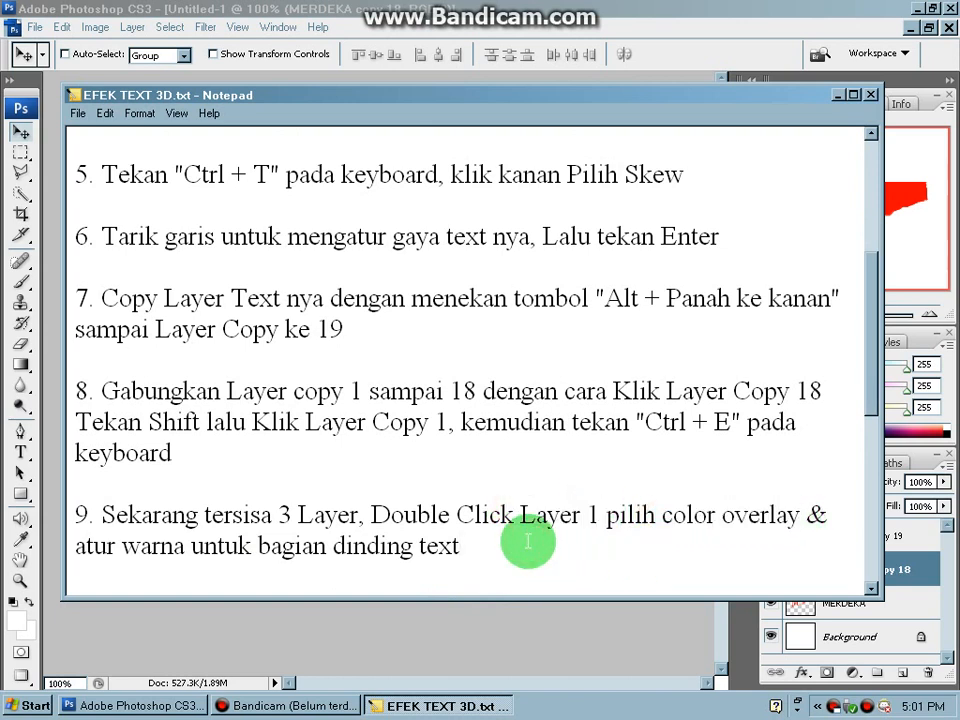
- In Photoshop, apply a Color Overlay layer style in near-black #151212 to the original MERDEKA layer
{"action": "left_click", "coordinate": [531, 620]}
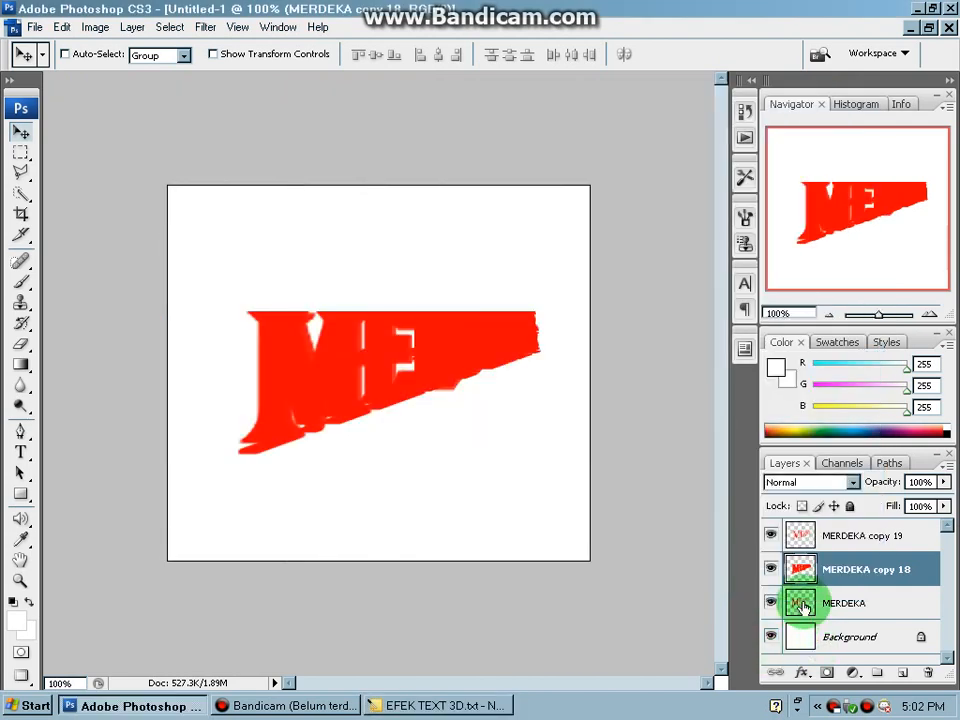
{"action": "left_click", "coordinate": [804, 605]}
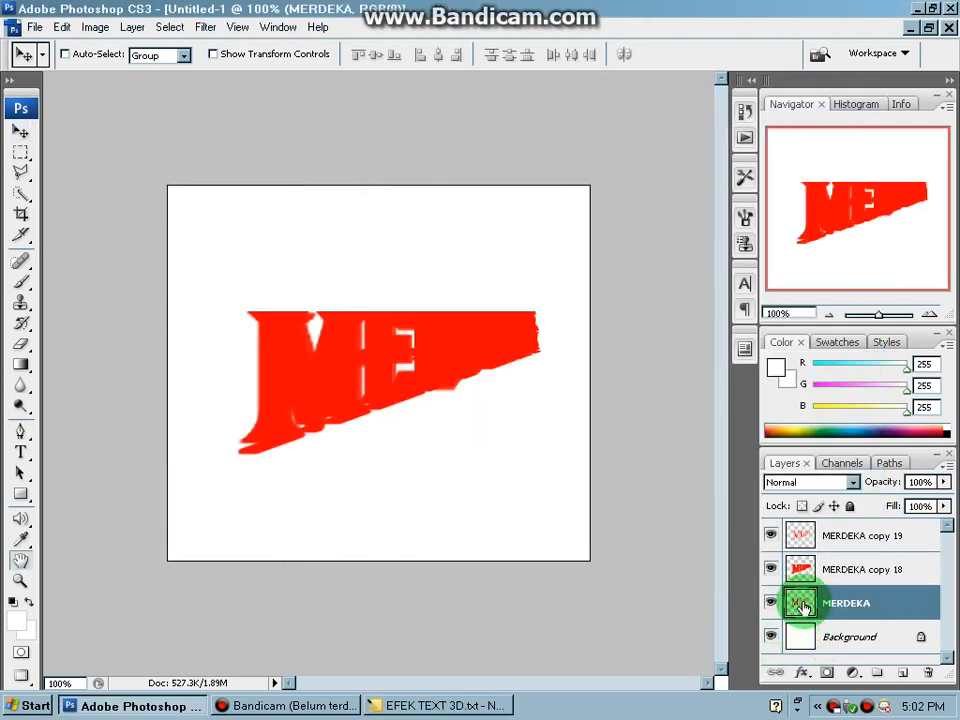
{"action": "double_click", "coordinate": [804, 605]}
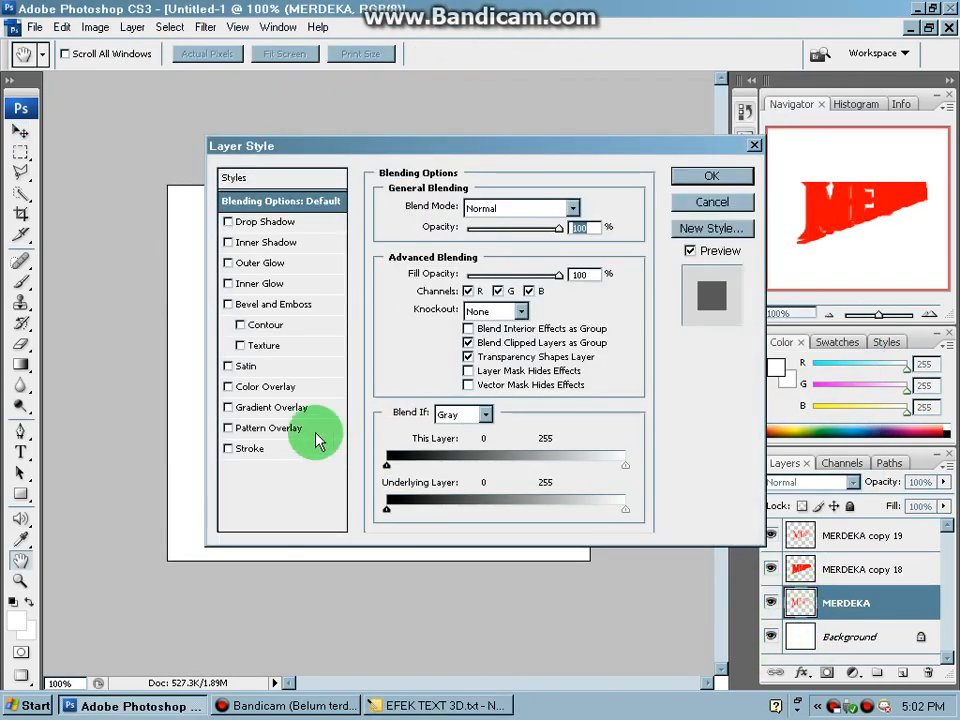
{"action": "left_click", "coordinate": [252, 387]}
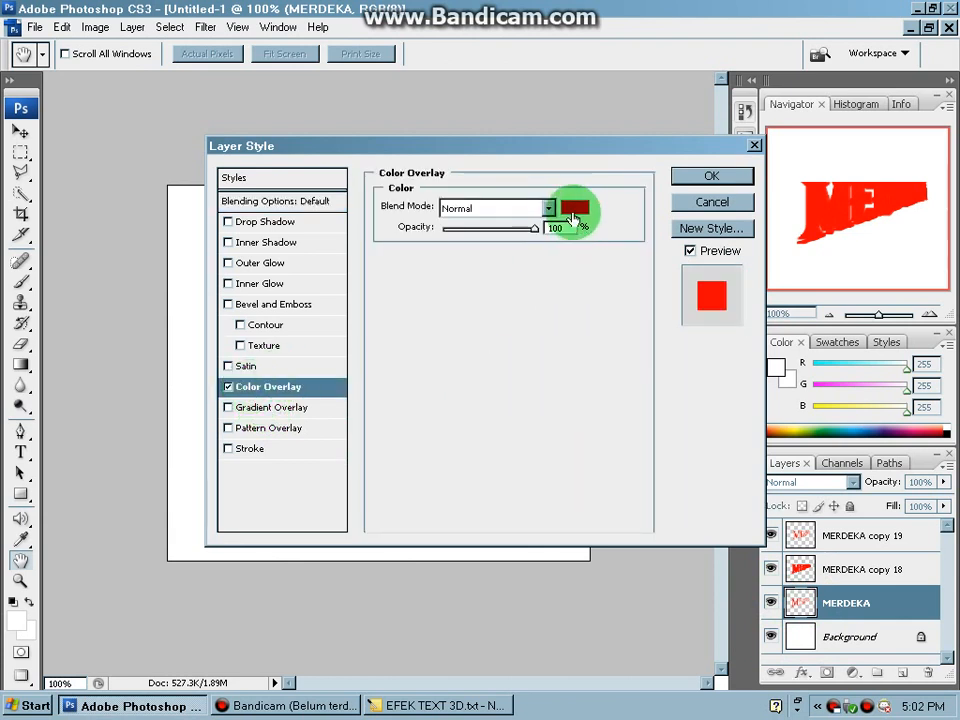
{"action": "left_click", "coordinate": [573, 207]}
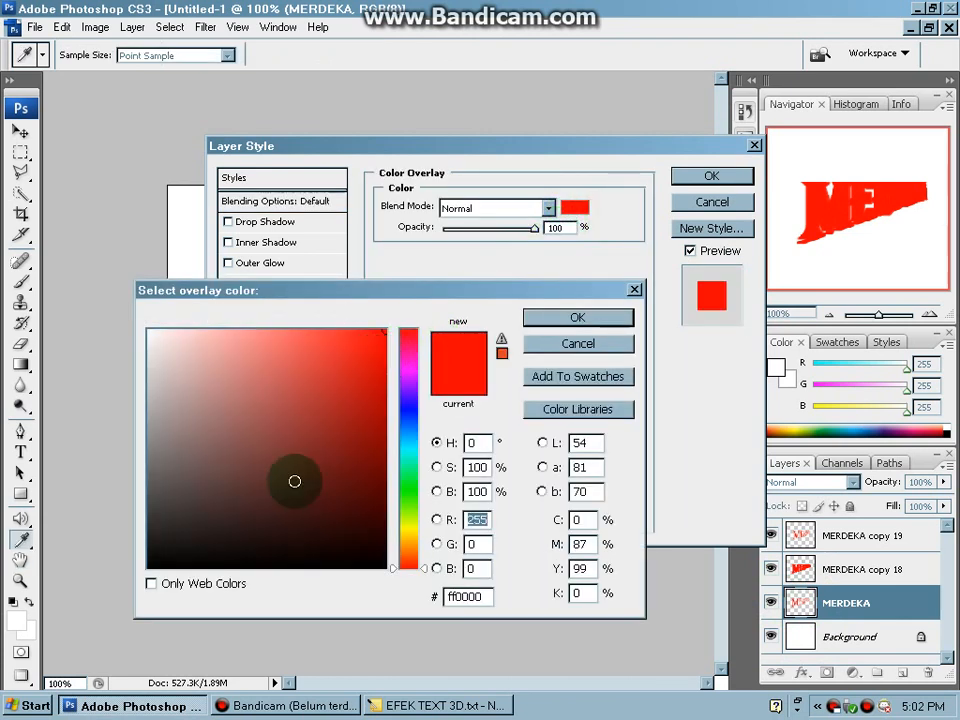
{"action": "left_click", "coordinate": [224, 530]}
{"action": "left_click", "coordinate": [183, 548]}
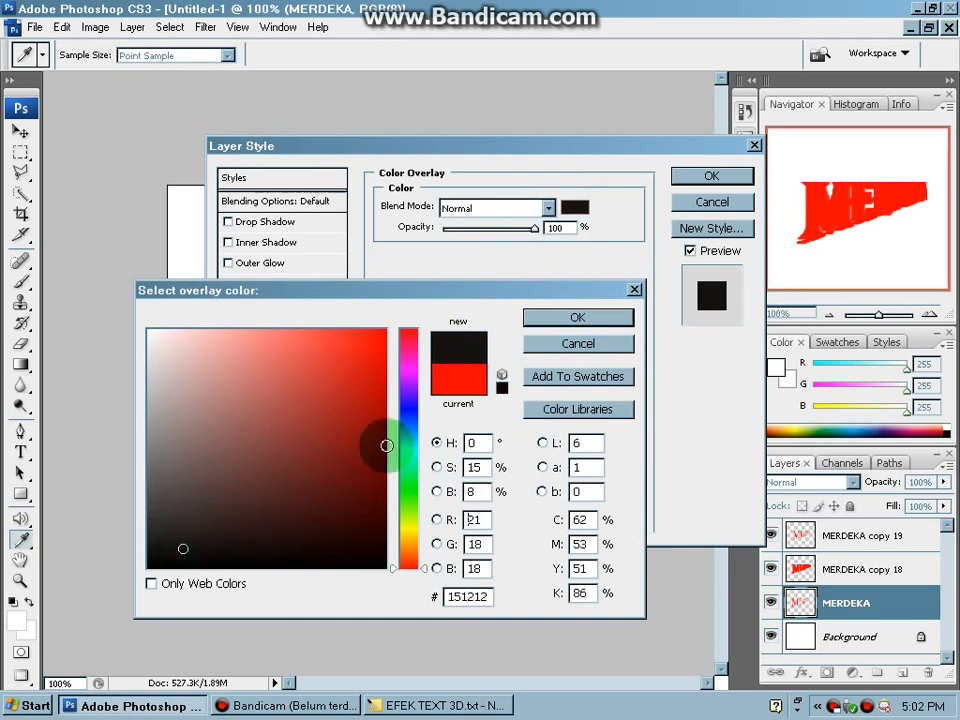
{"action": "left_click", "coordinate": [558, 318]}
{"action": "left_click", "coordinate": [716, 175]}
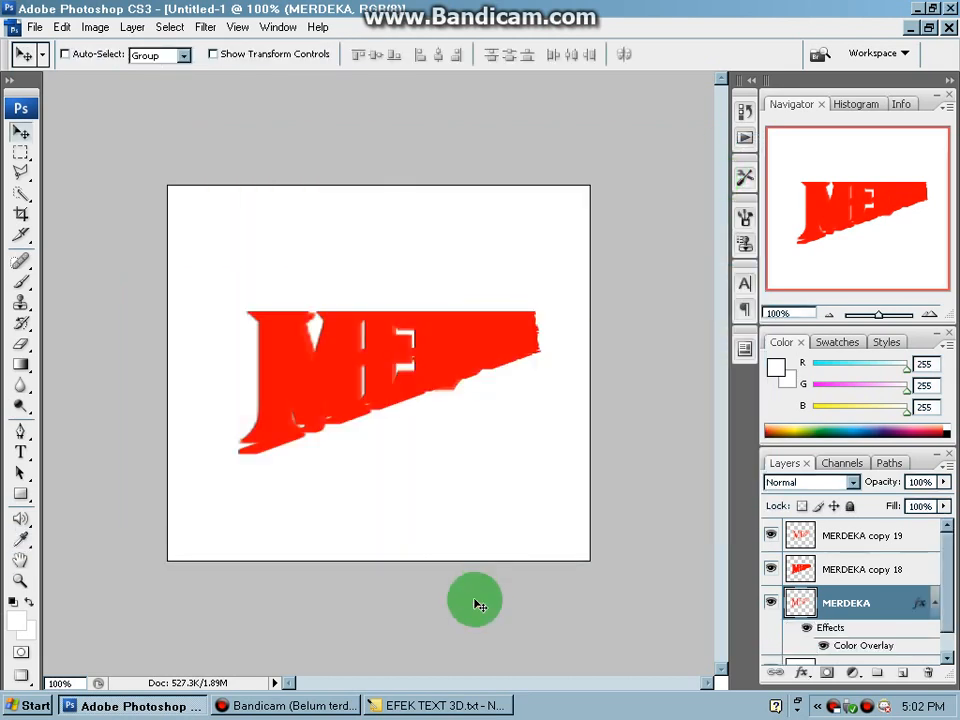
- Read instruction 10 in the Notepad tutorial about colouring the 3D effect, highlighting the layer and the overlay style to use
{"action": "left_click", "coordinate": [445, 705]}
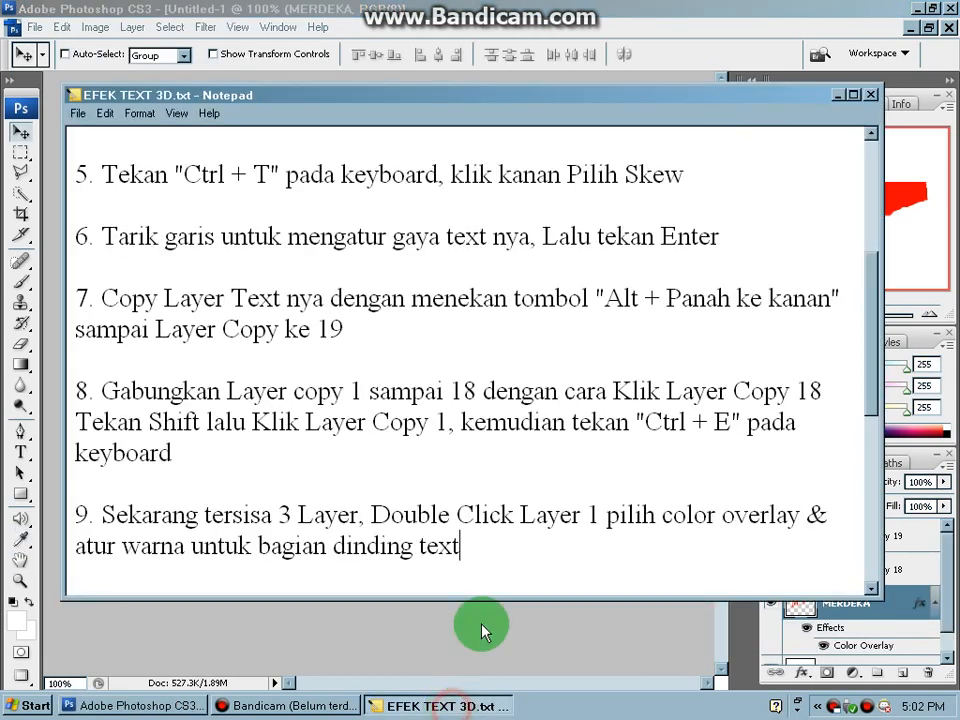
{"action": "key", "text": "Down"}
{"action": "key", "text": "Down"}
{"action": "key", "text": "Down"}
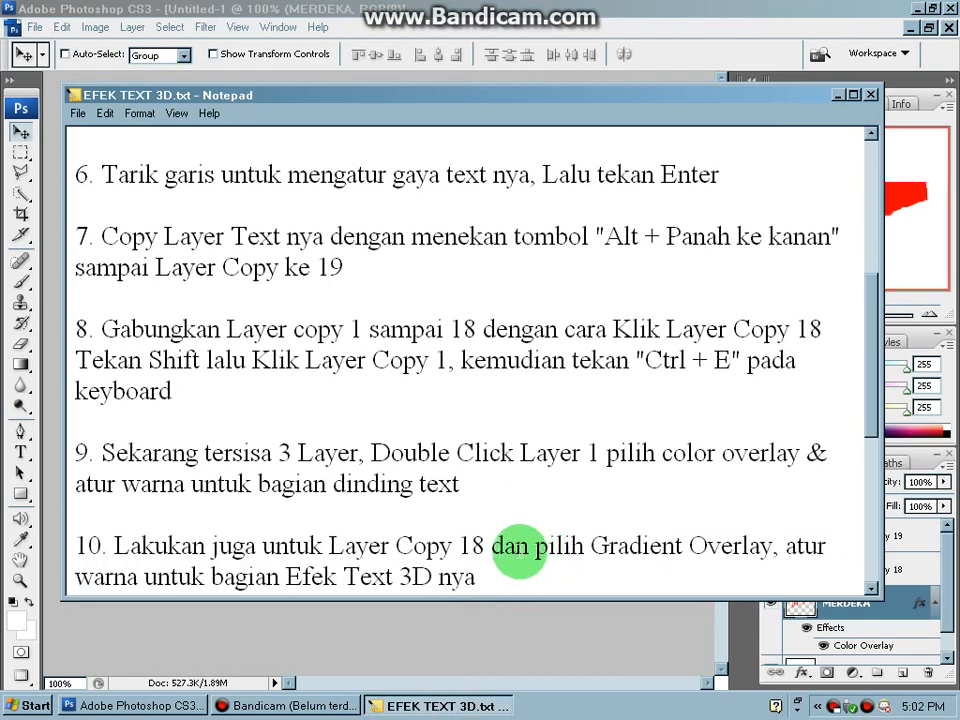
{"action": "left_click_drag", "start_coordinate": [390, 515], "coordinate": [486, 515]}
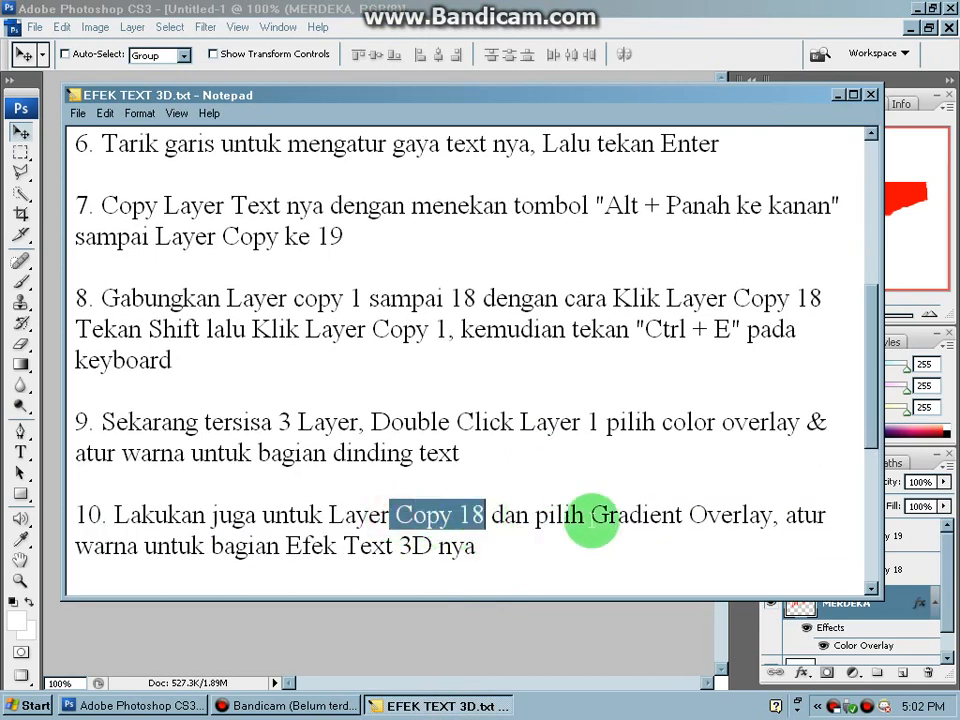
{"action": "left_click_drag", "start_coordinate": [591, 515], "coordinate": [760, 517]}
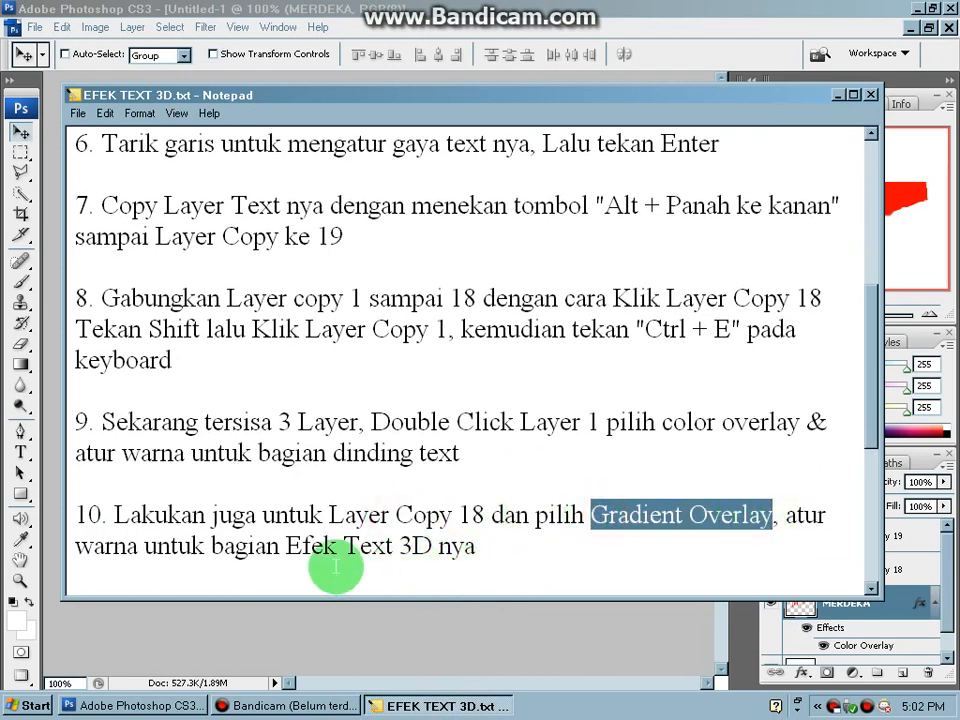
{"action": "left_click_drag", "start_coordinate": [287, 546], "coordinate": [476, 546]}
{"action": "left_click", "coordinate": [476, 546]}
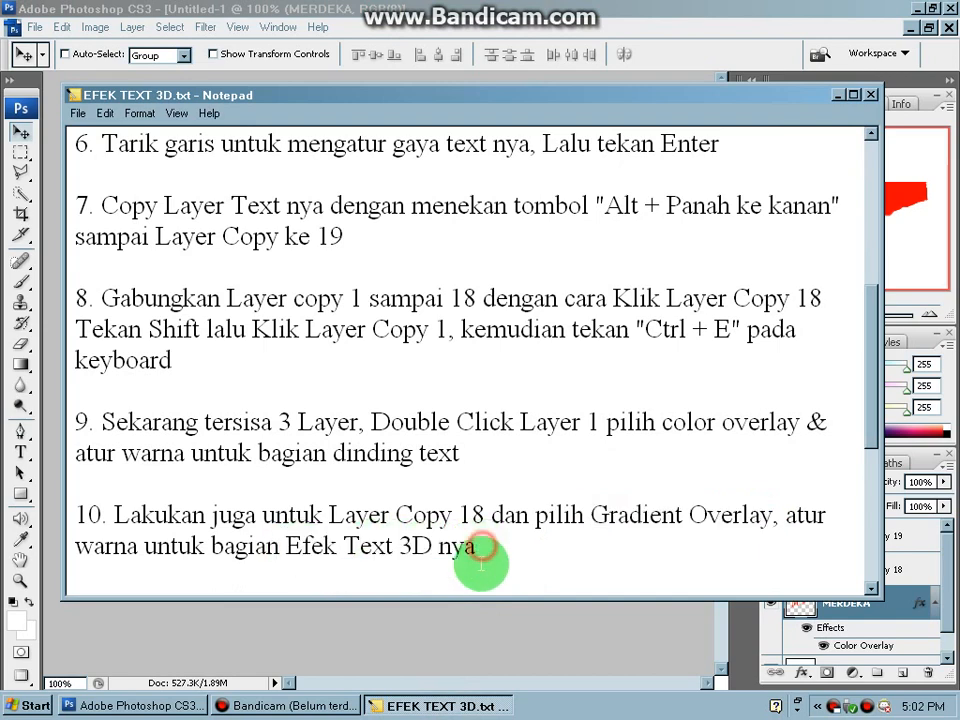
- In Photoshop, add a Gradient Overlay layer style to the MERDEKA copy 18 layer and open its black-to-white gradient for editing
{"action": "left_click", "coordinate": [491, 618]}
{"action": "left_click", "coordinate": [795, 573]}
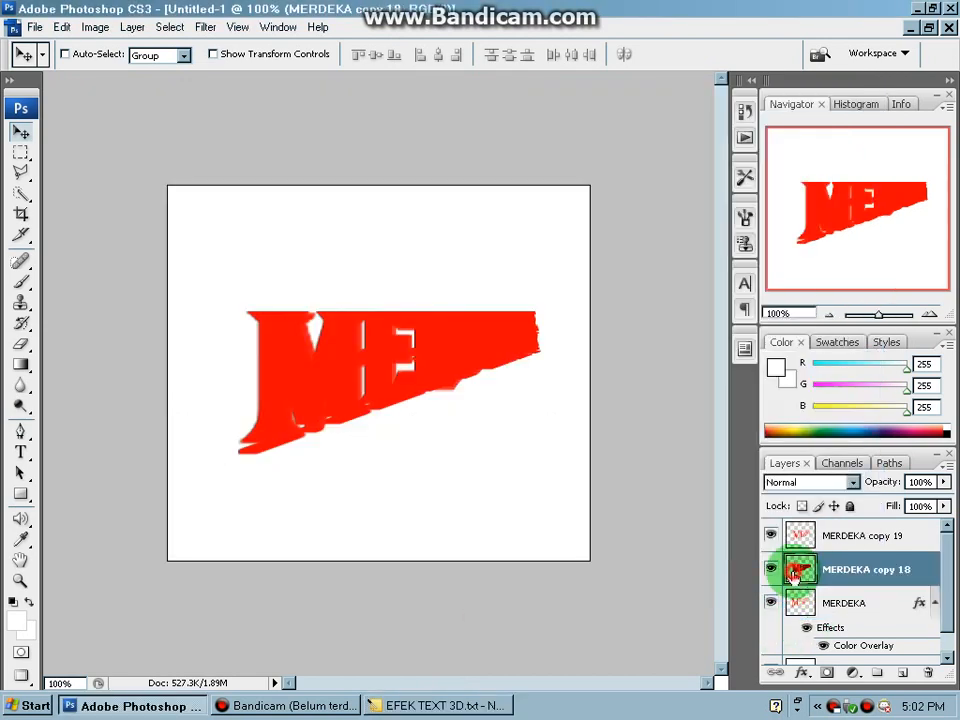
{"action": "double_click", "coordinate": [795, 573]}
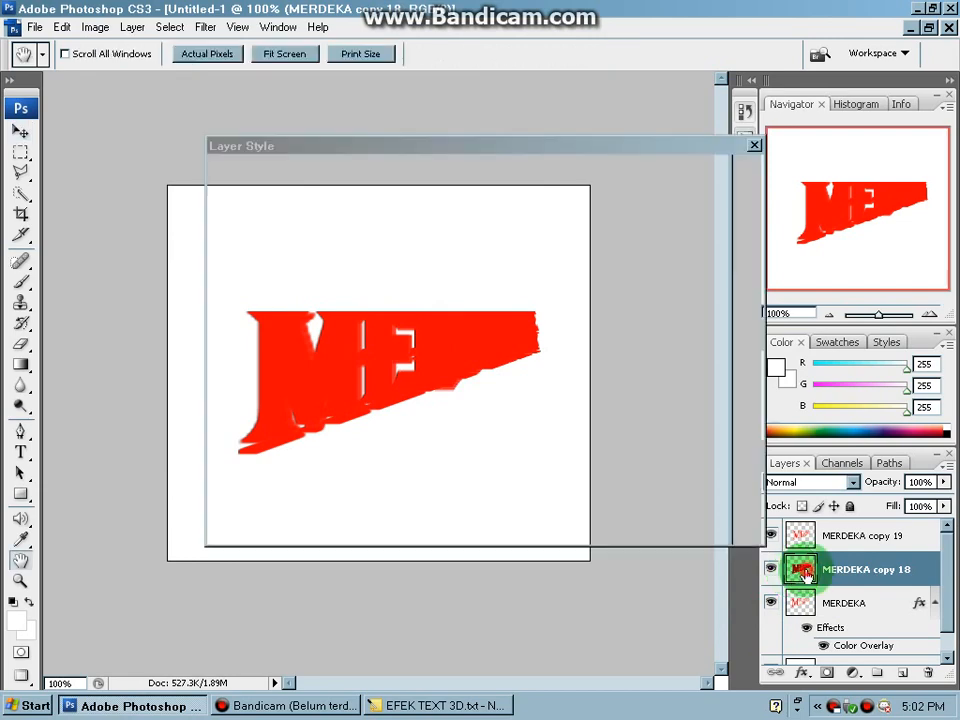
{"action": "left_click", "coordinate": [250, 407]}
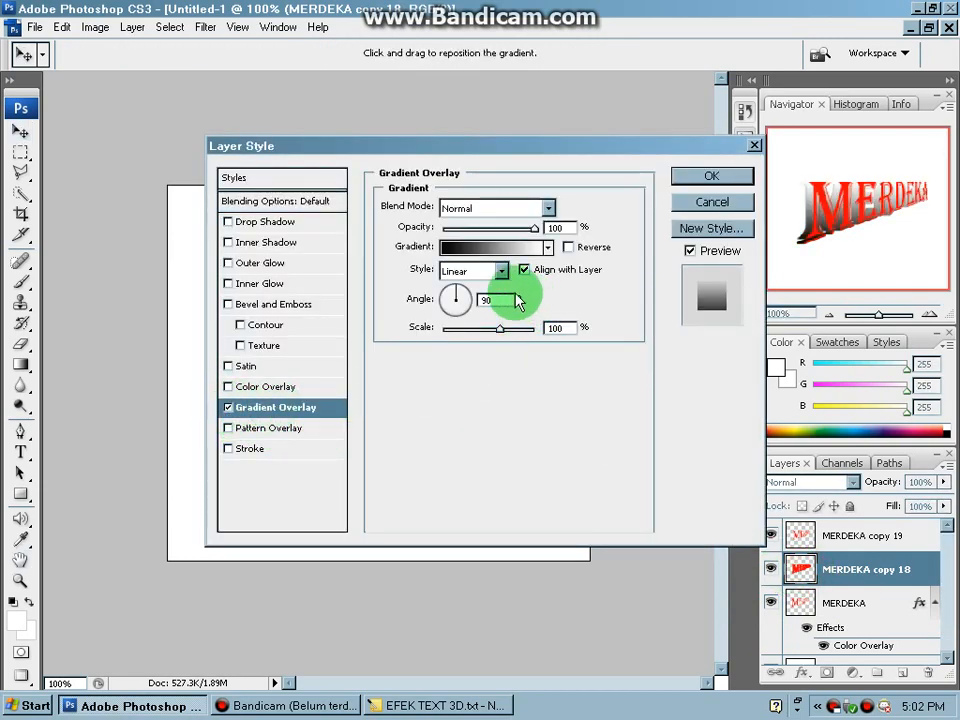
{"action": "left_click", "coordinate": [548, 247]}
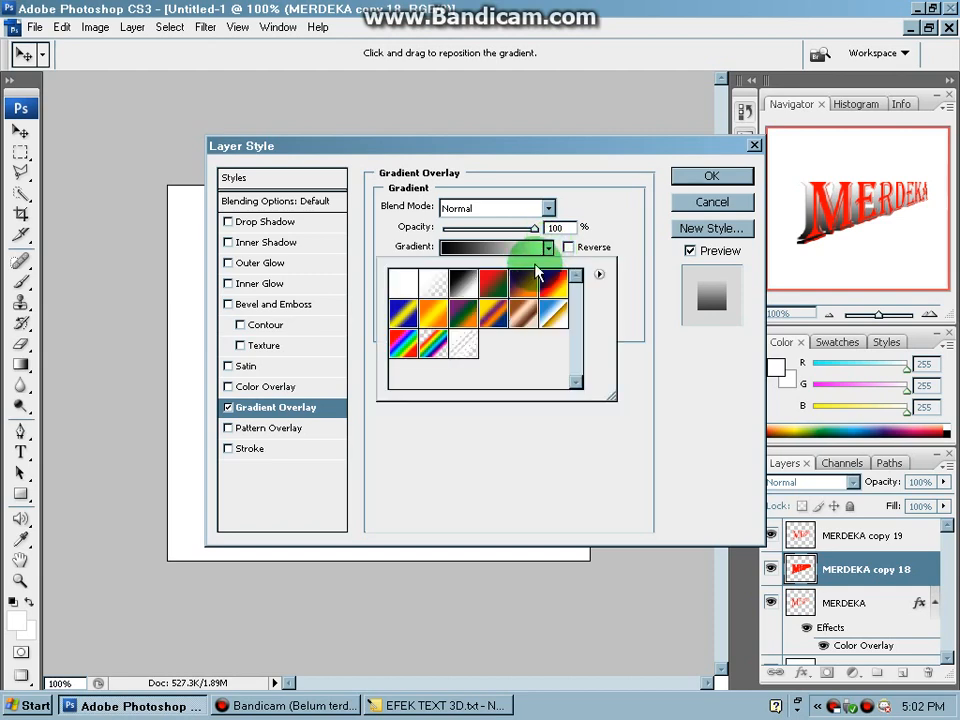
{"action": "left_click", "coordinate": [548, 247]}
{"action": "left_click", "coordinate": [529, 247]}
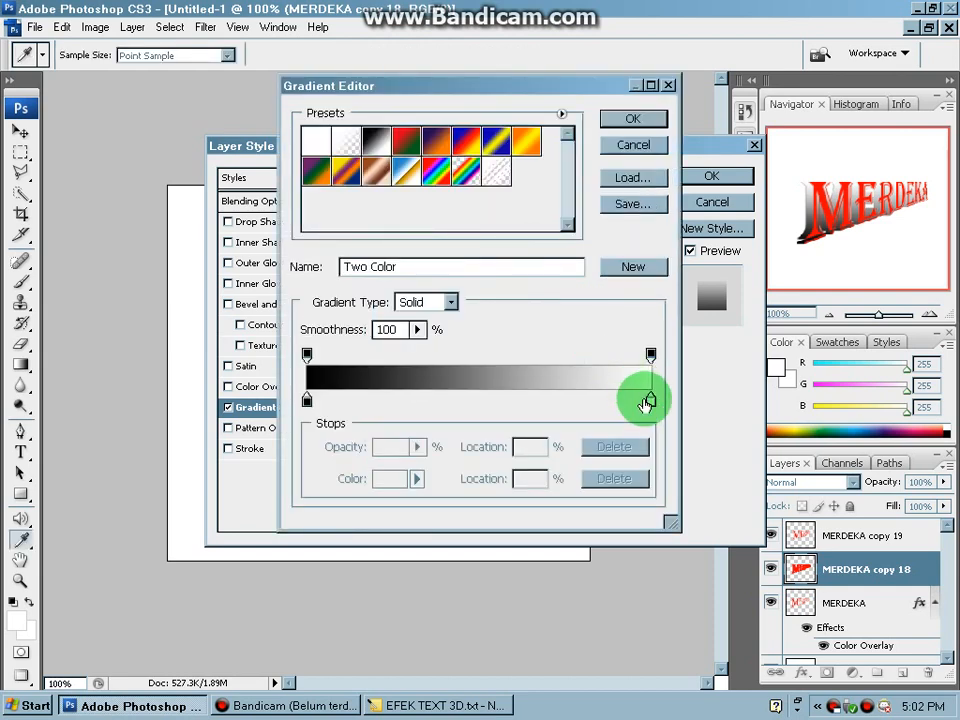
- Set the white end stop of the gradient to light grey #cec5c5 and apply the layer style
{"action": "double_click", "coordinate": [650, 402]}
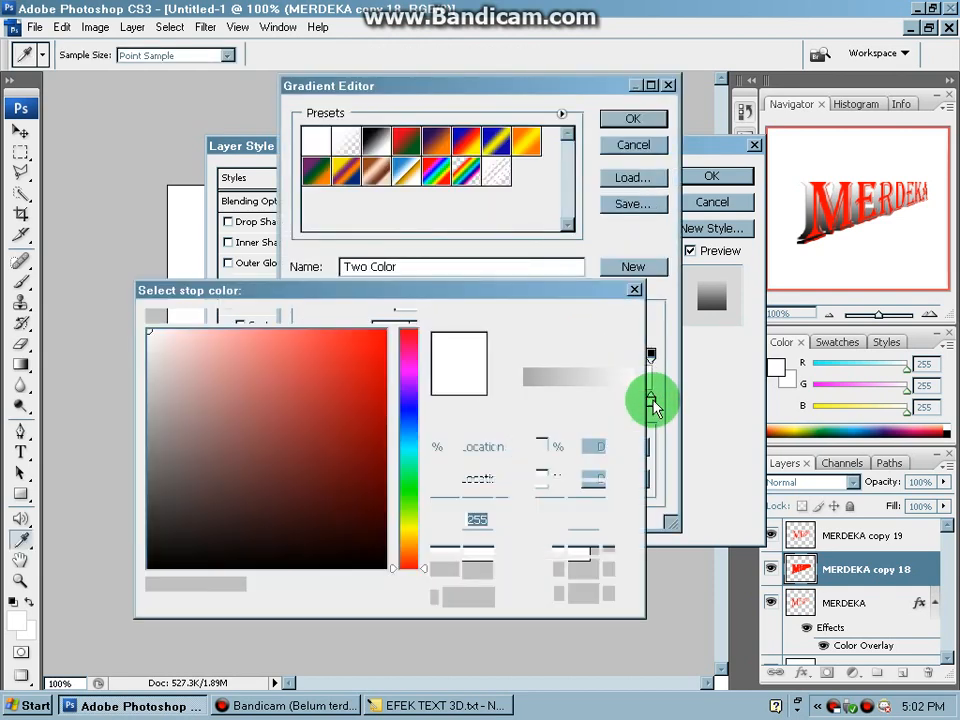
{"action": "mouse_move", "coordinate": [168, 352]}
{"action": "left_mouse_down"}
{"action": "mouse_move", "coordinate": [161, 405]}
{"action": "mouse_move", "coordinate": [184, 540]}
{"action": "left_mouse_up"}
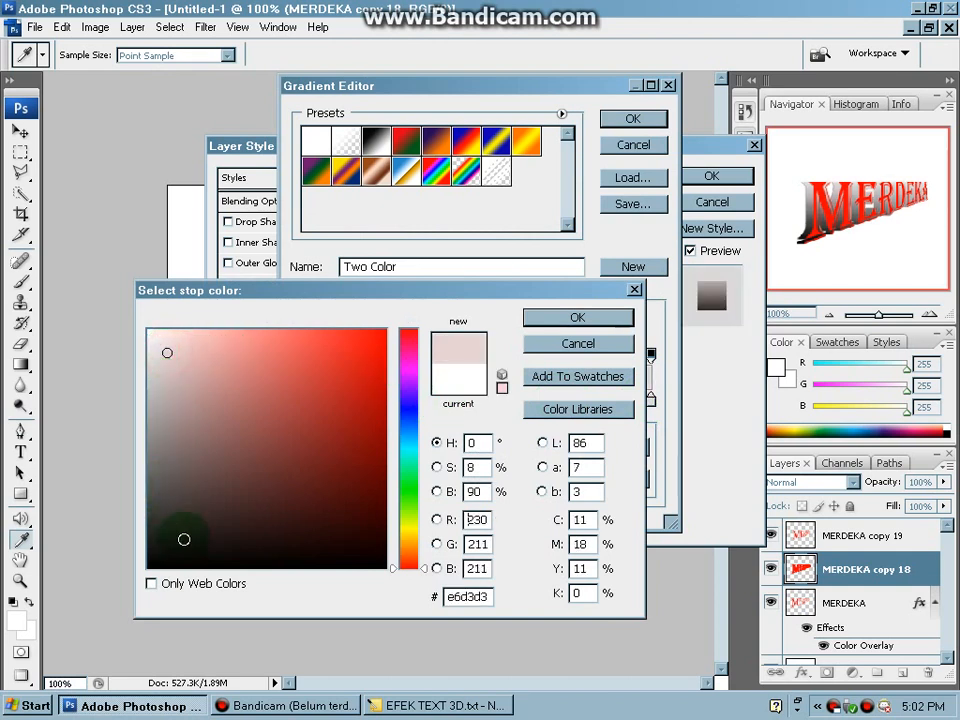
{"action": "left_click", "coordinate": [230, 541]}
{"action": "left_click", "coordinate": [264, 542]}
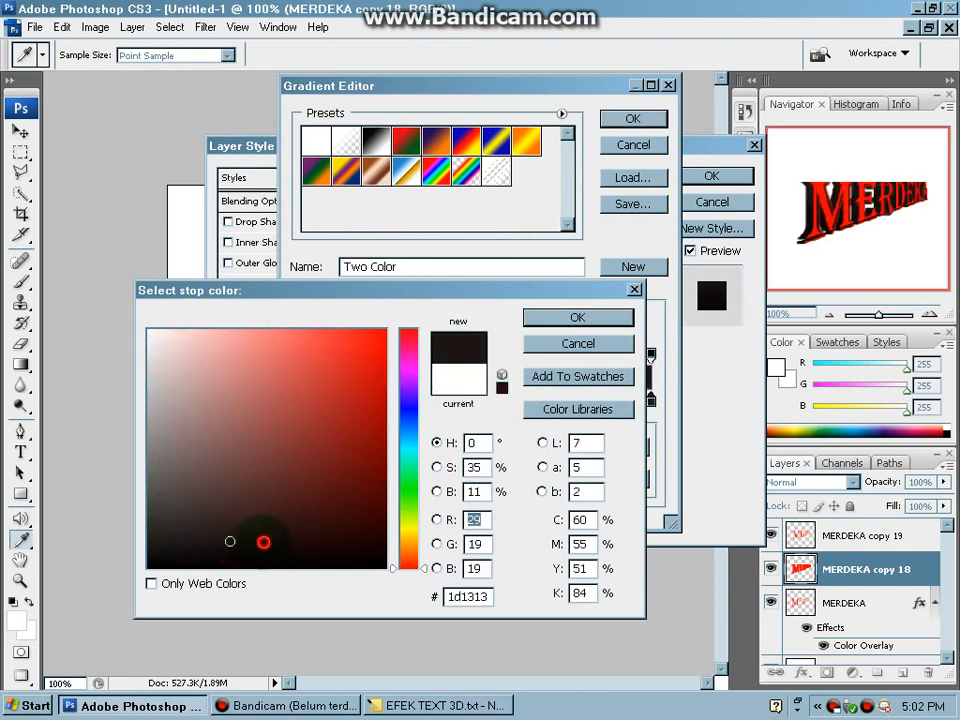
{"action": "mouse_move", "coordinate": [199, 540]}
{"action": "left_mouse_down"}
{"action": "mouse_move", "coordinate": [165, 506]}
{"action": "mouse_move", "coordinate": [154, 373]}
{"action": "mouse_move", "coordinate": [155, 434]}
{"action": "left_mouse_up"}
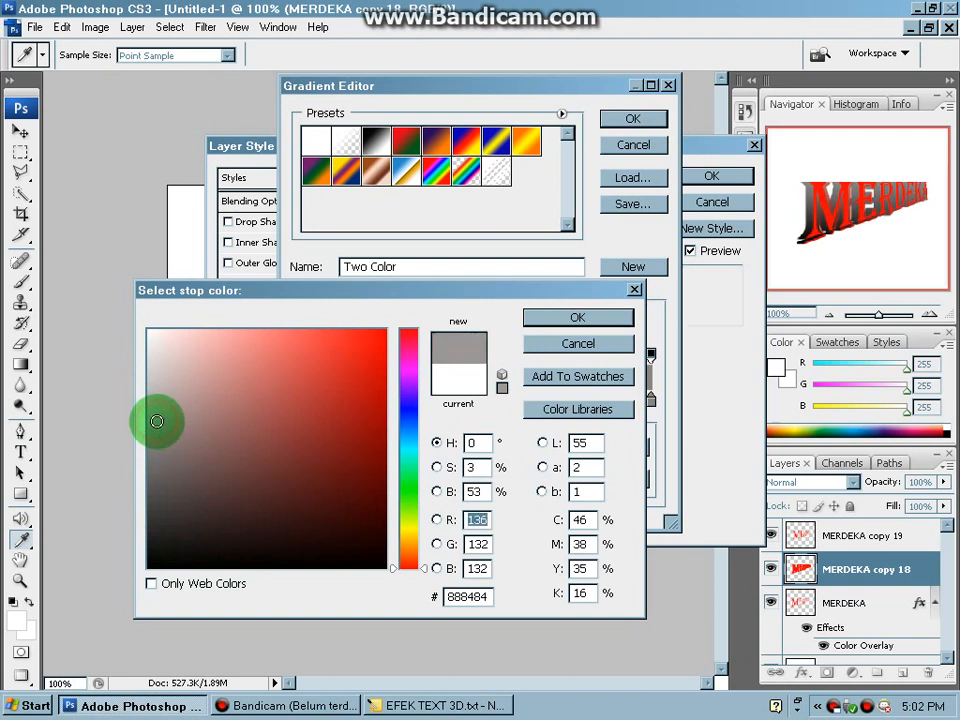
{"action": "left_click", "coordinate": [156, 400]}
{"action": "left_click", "coordinate": [157, 363]}
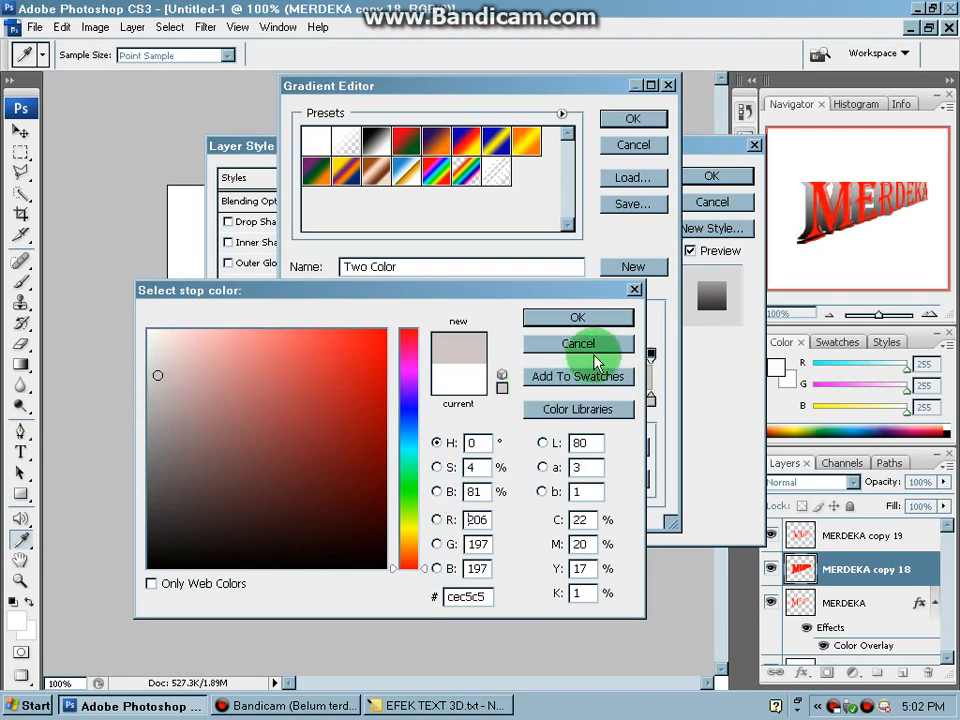
{"action": "left_click", "coordinate": [600, 318]}
{"action": "left_click", "coordinate": [645, 120]}
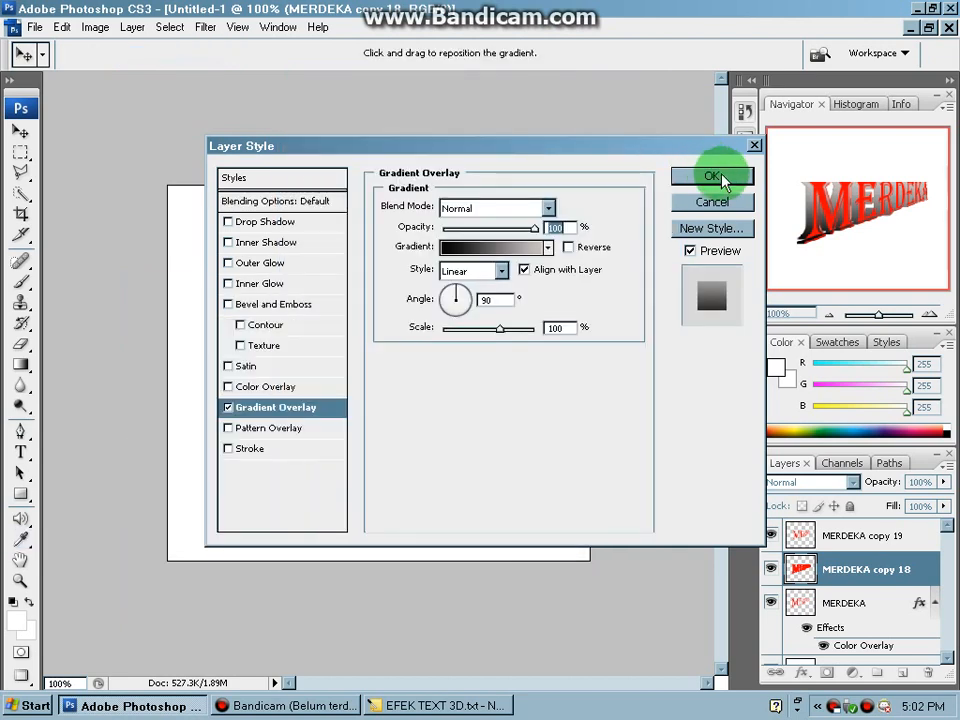
{"action": "left_click", "coordinate": [724, 182]}
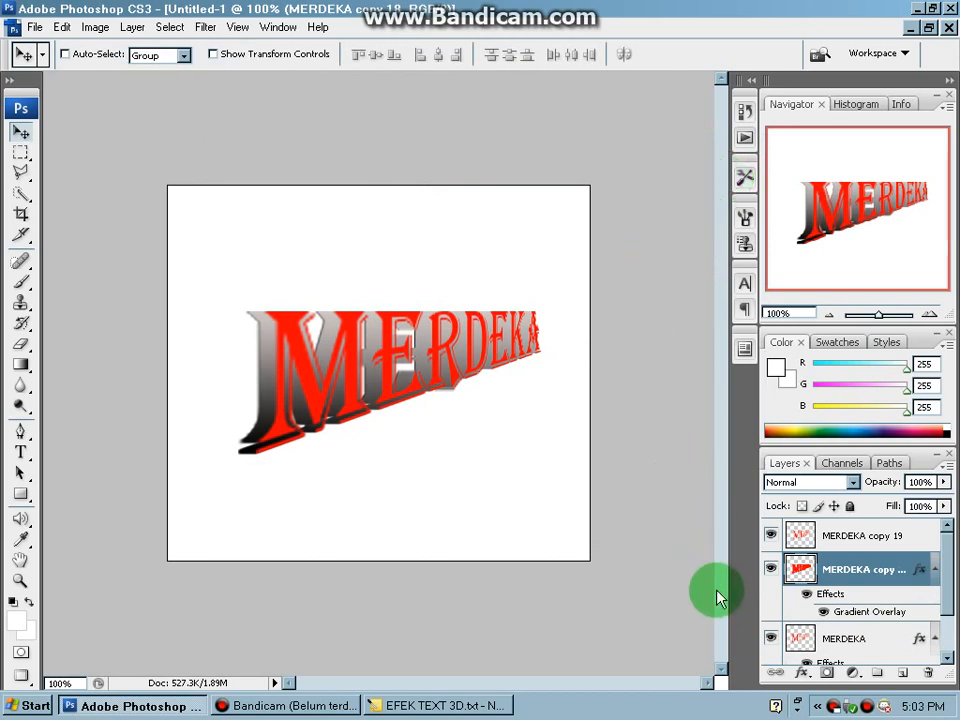
- Read instruction 11 in the Notepad tutorial about colouring the front of the text, highlighting the layer involved
{"action": "left_click", "coordinate": [489, 704]}
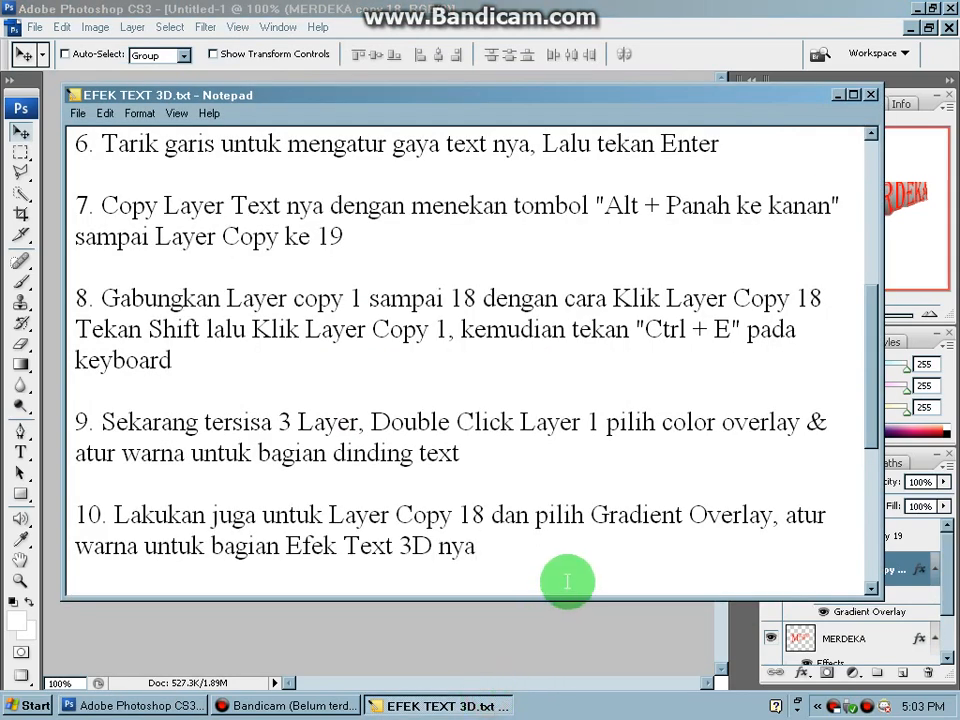
{"action": "key", "text": "Down"}
{"action": "key", "text": "Down"}
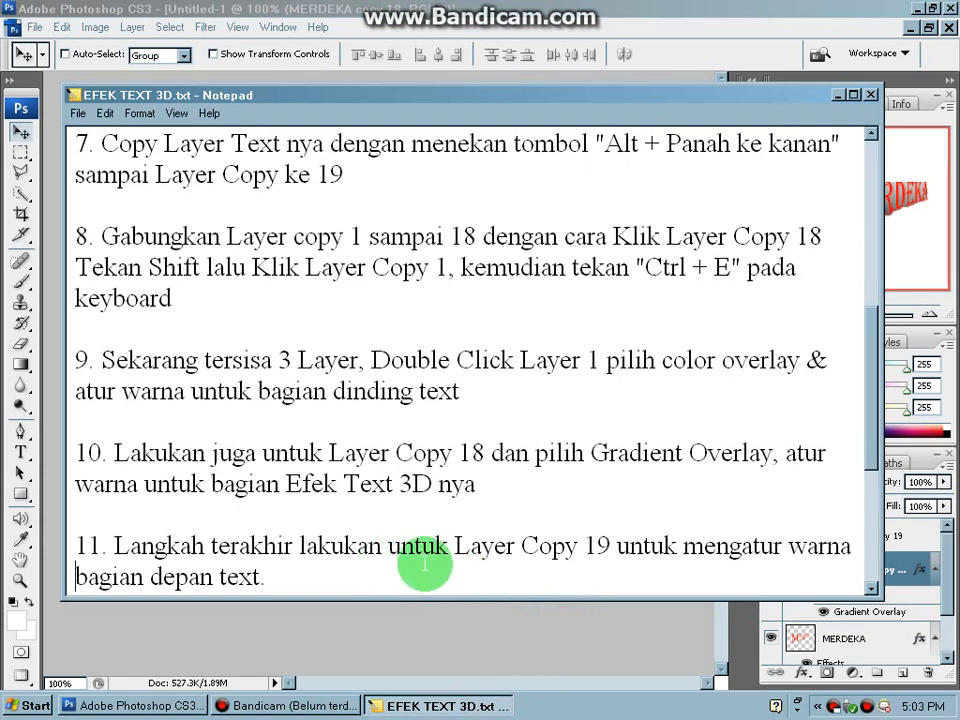
{"action": "key", "text": "Down"}
{"action": "left_click_drag", "start_coordinate": [521, 515], "coordinate": [617, 515]}
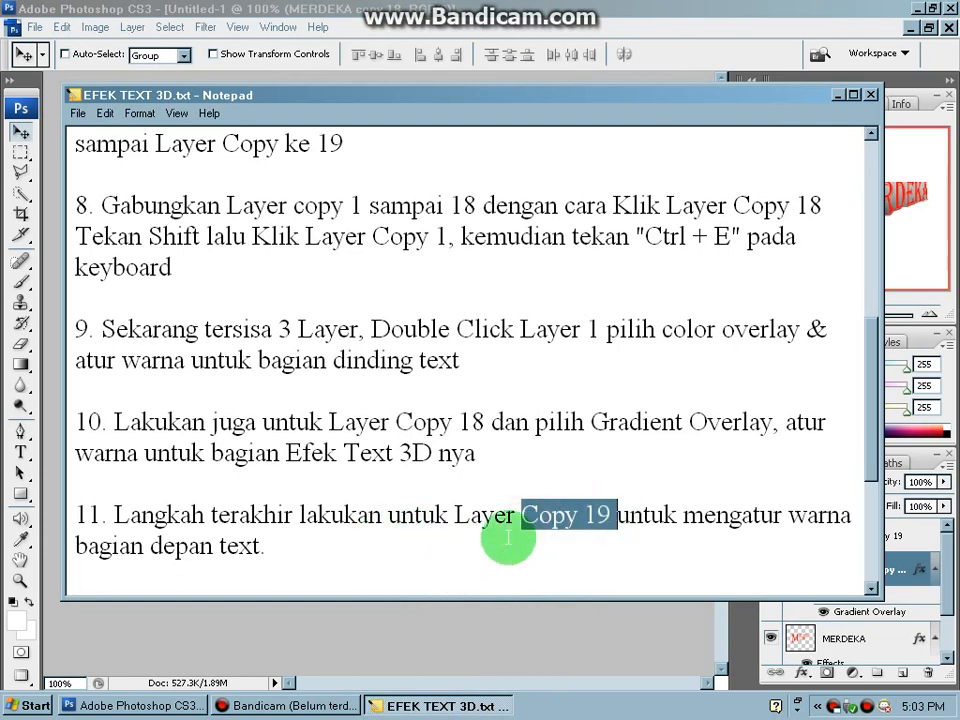
{"action": "left_click", "coordinate": [315, 553]}
- In Photoshop, give the MERDEKA copy 19 layer a Color Overlay in red #f61010 and a Drop Shadow with default settings
{"action": "left_click", "coordinate": [362, 634]}
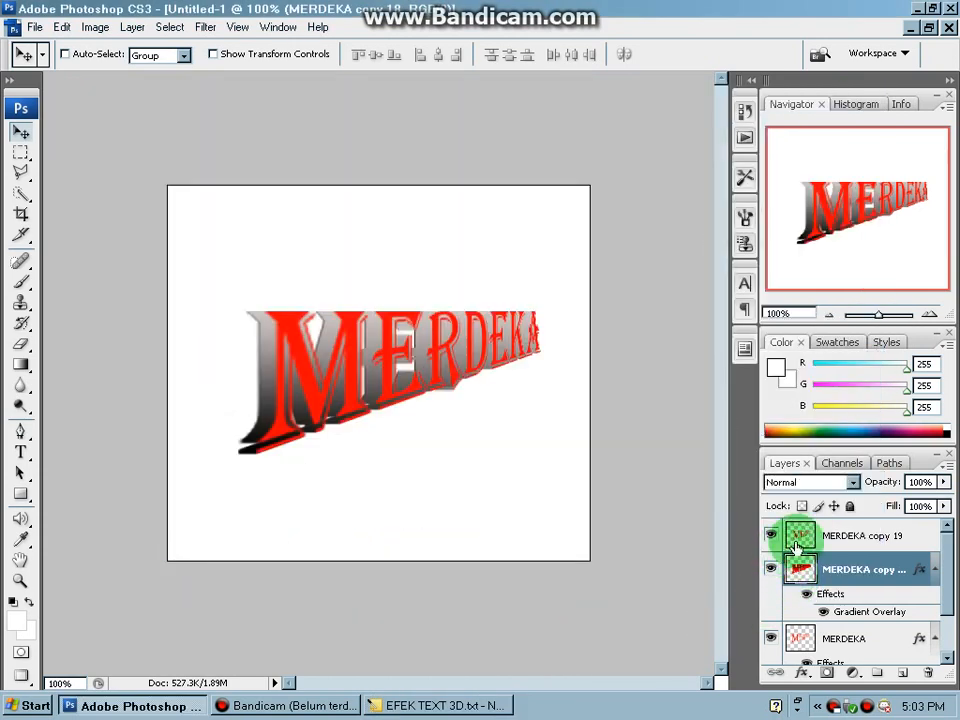
{"action": "left_click", "coordinate": [810, 537]}
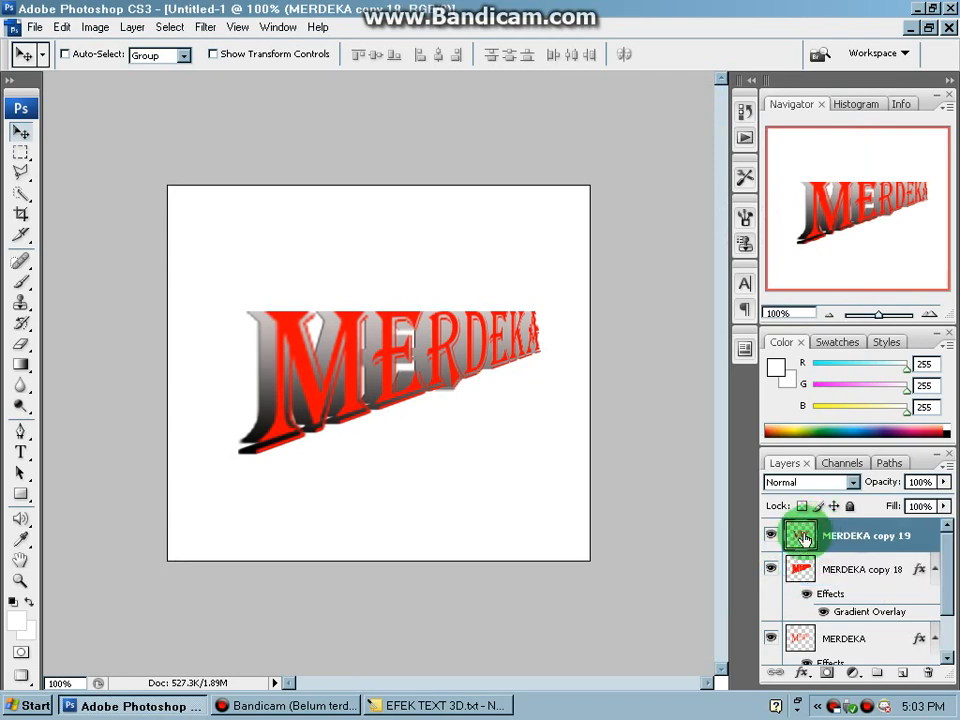
{"action": "double_click", "coordinate": [805, 537]}
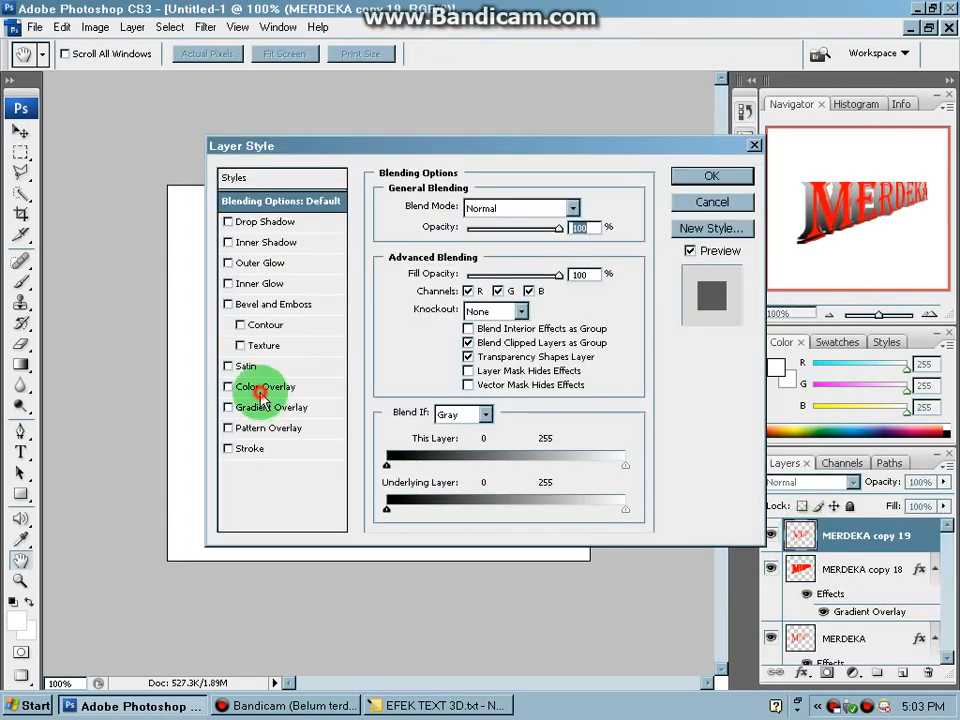
{"action": "left_click", "coordinate": [262, 388]}
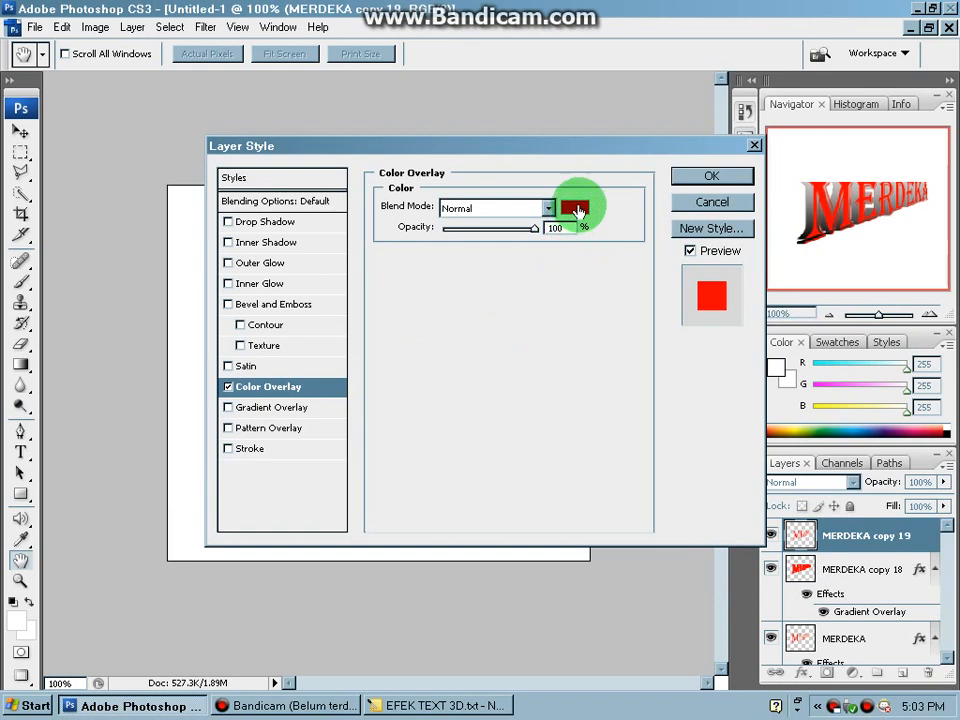
{"action": "left_click", "coordinate": [576, 209]}
{"action": "left_click", "coordinate": [334, 336]}
{"action": "left_click", "coordinate": [222, 341]}
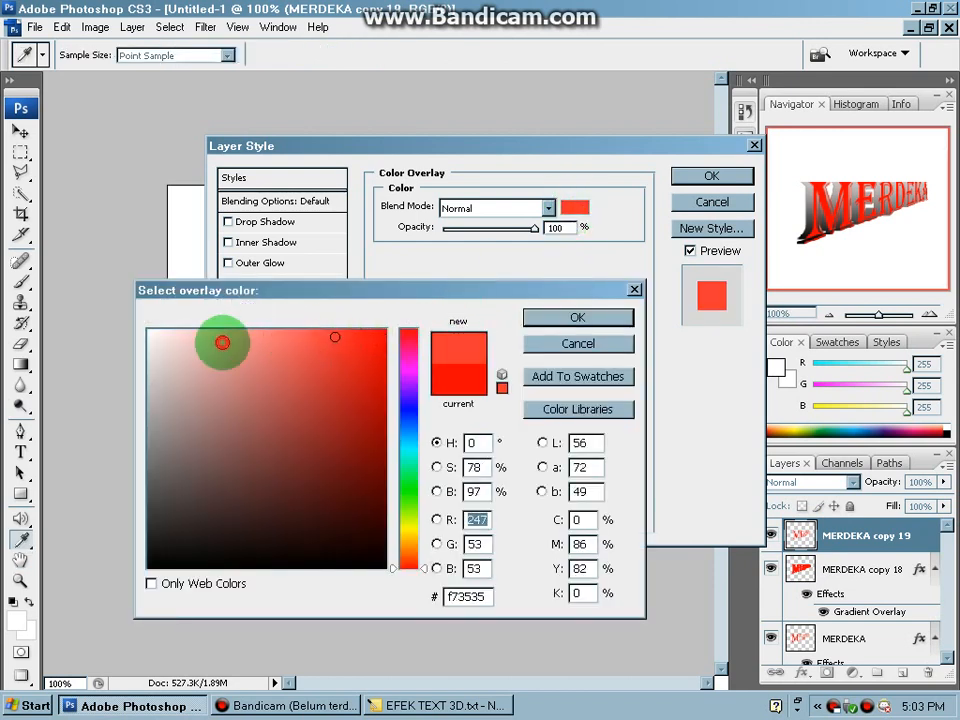
{"action": "left_click_drag", "start_coordinate": [197, 341], "coordinate": [377, 341]}
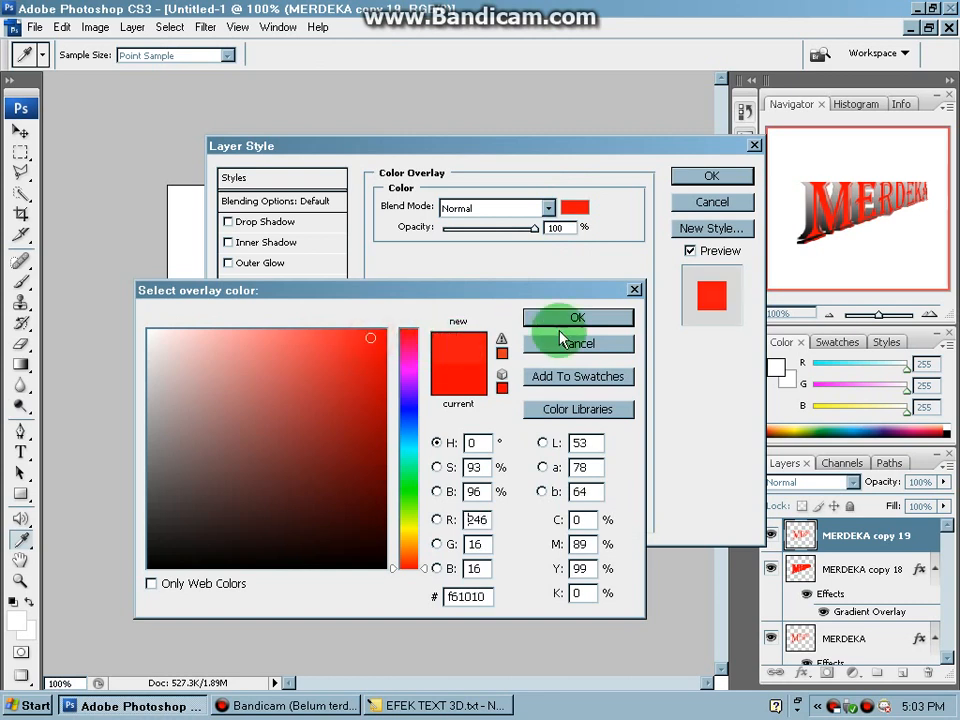
{"action": "left_click", "coordinate": [594, 318]}
{"action": "left_click", "coordinate": [280, 222]}
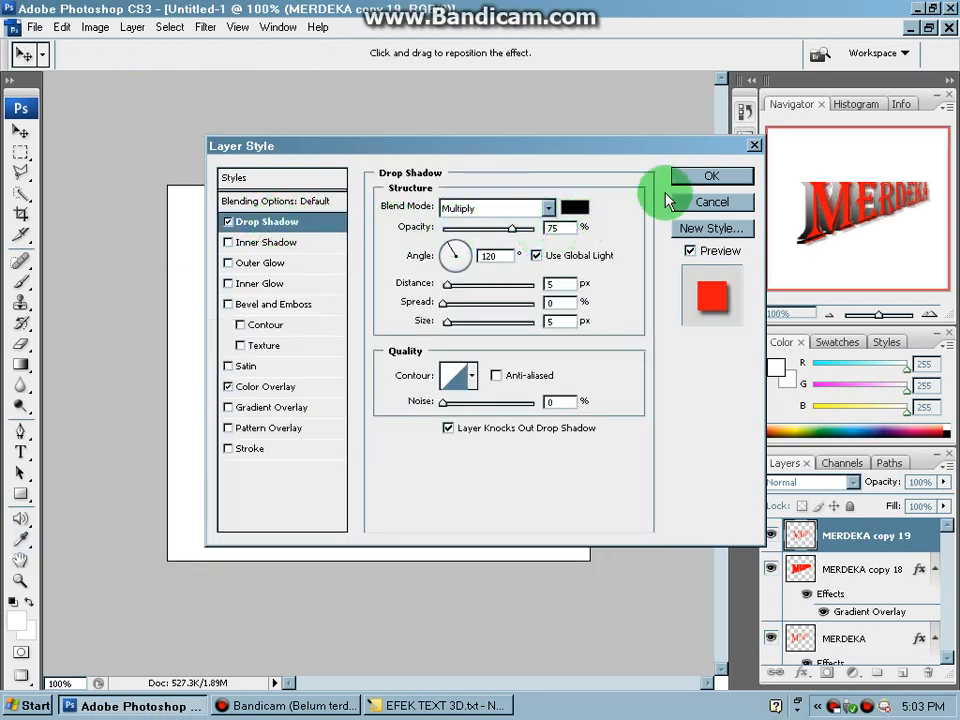
{"action": "left_click", "coordinate": [697, 180]}
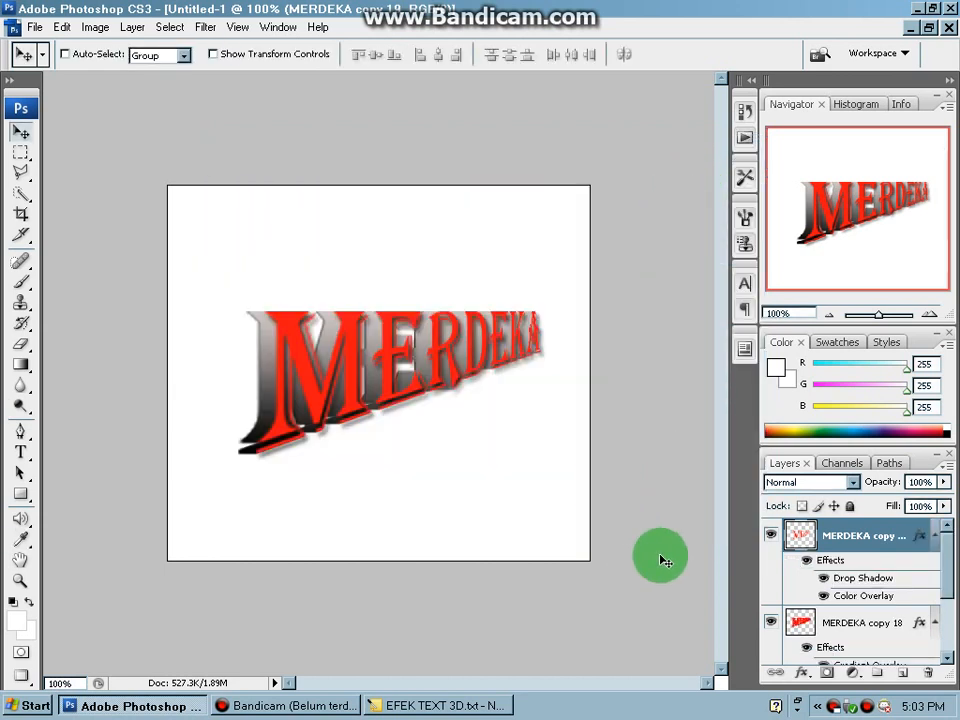
- Read instruction 12 in the Notepad tutorial about the completed 3D text effect, highlighting the effect's name
{"action": "left_click", "coordinate": [498, 704]}
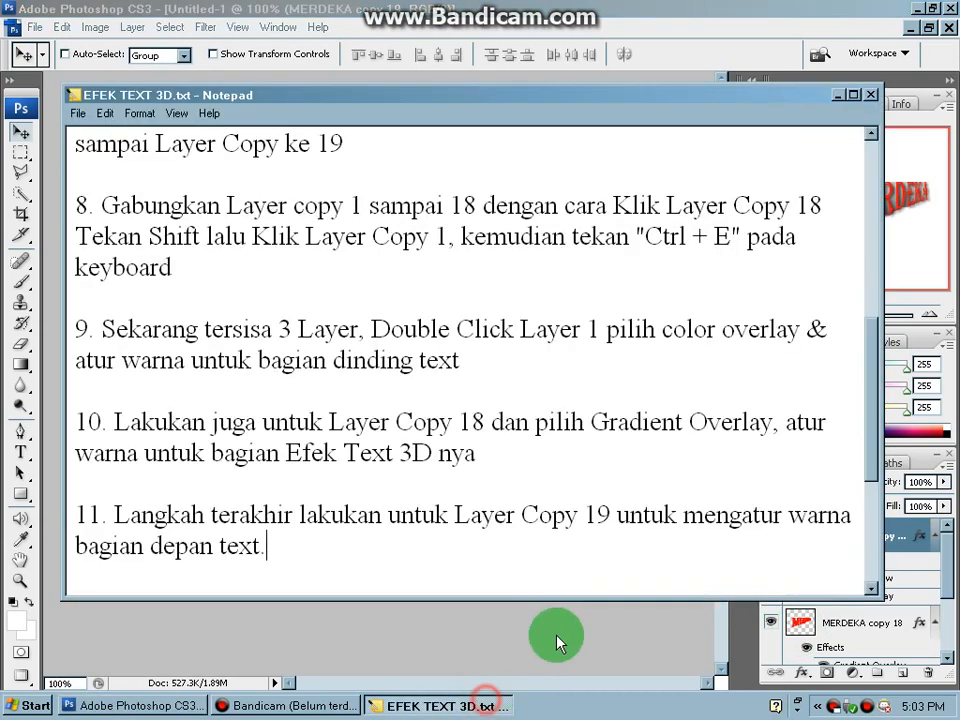
{"action": "key", "text": "Down"}
{"action": "key", "text": "Down"}
{"action": "key", "text": "Down"}
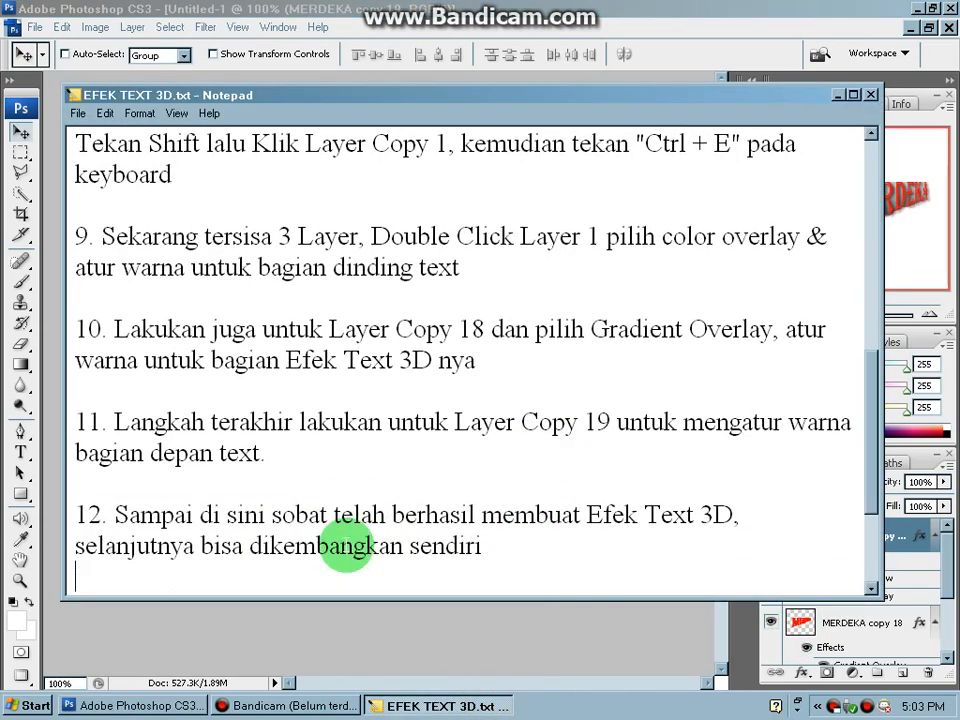
{"action": "left_click_drag", "start_coordinate": [588, 516], "coordinate": [740, 517]}
{"action": "left_click", "coordinate": [530, 553]}
- Read instruction 13 in the Notepad tutorial about saving the image, highlighting the key combination and the file format
{"action": "key", "text": "Down"}
{"action": "key", "text": "Down"}
{"action": "key", "text": "Down"}
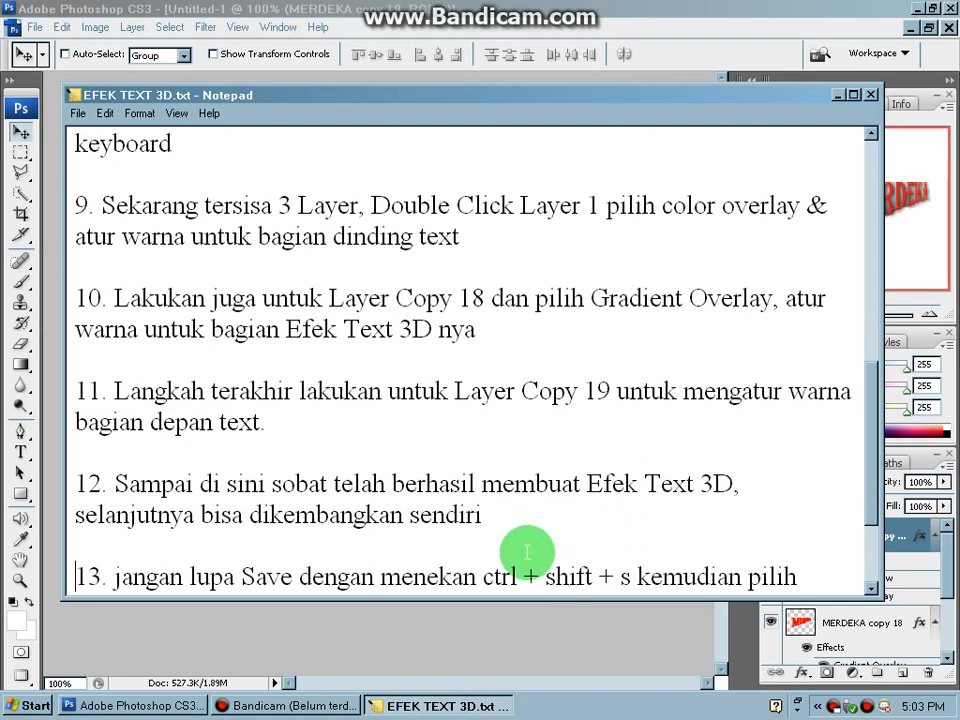
{"action": "left_click_drag", "start_coordinate": [241, 546], "coordinate": [293, 547]}
{"action": "left_click_drag", "start_coordinate": [482, 548], "coordinate": [636, 546]}
{"action": "left_click_drag", "start_coordinate": [152, 577], "coordinate": [224, 578]}
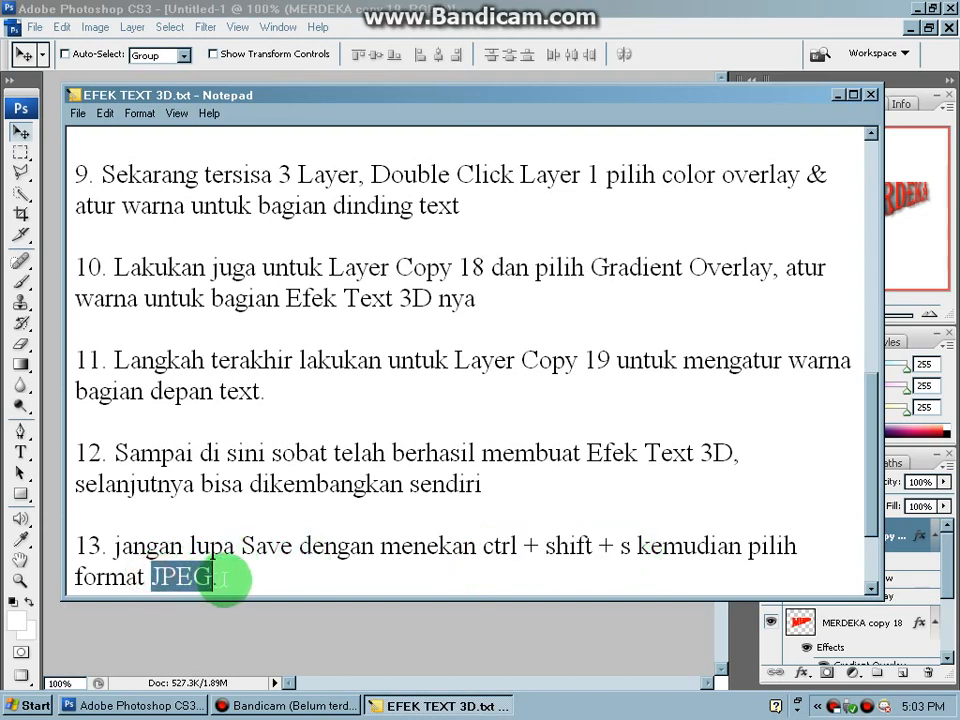
{"action": "left_click", "coordinate": [226, 577]}
{"action": "key", "text": "Down"}
- Return to Photoshop and merge all the MERDEKA layers into a single Background layer
{"action": "left_click", "coordinate": [296, 622]}
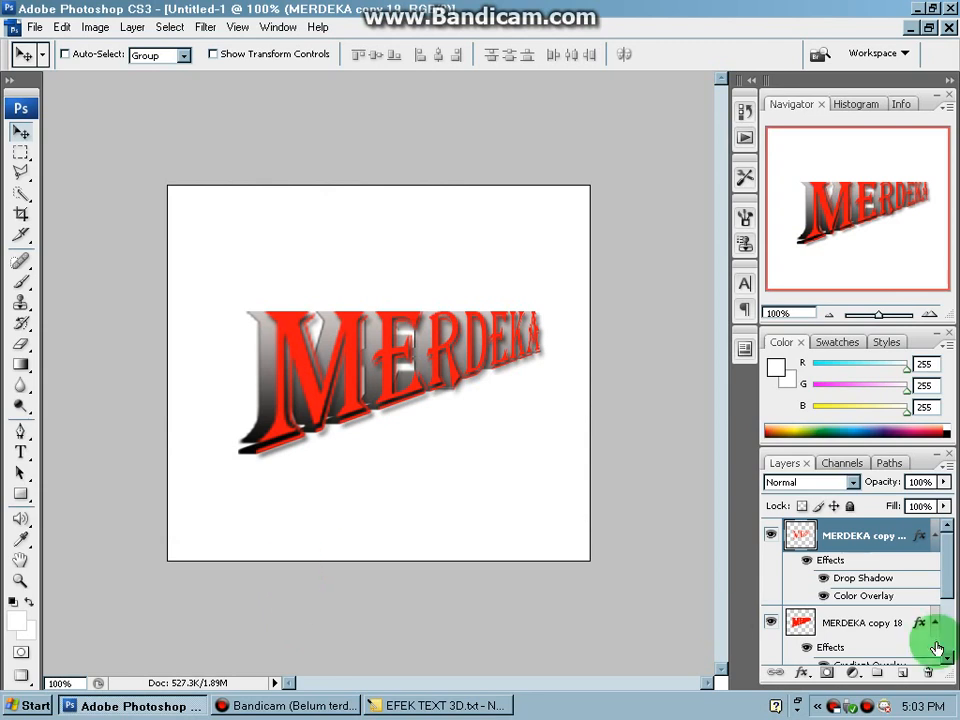
{"action": "left_click_drag", "start_coordinate": [955, 580], "coordinate": [876, 596]}
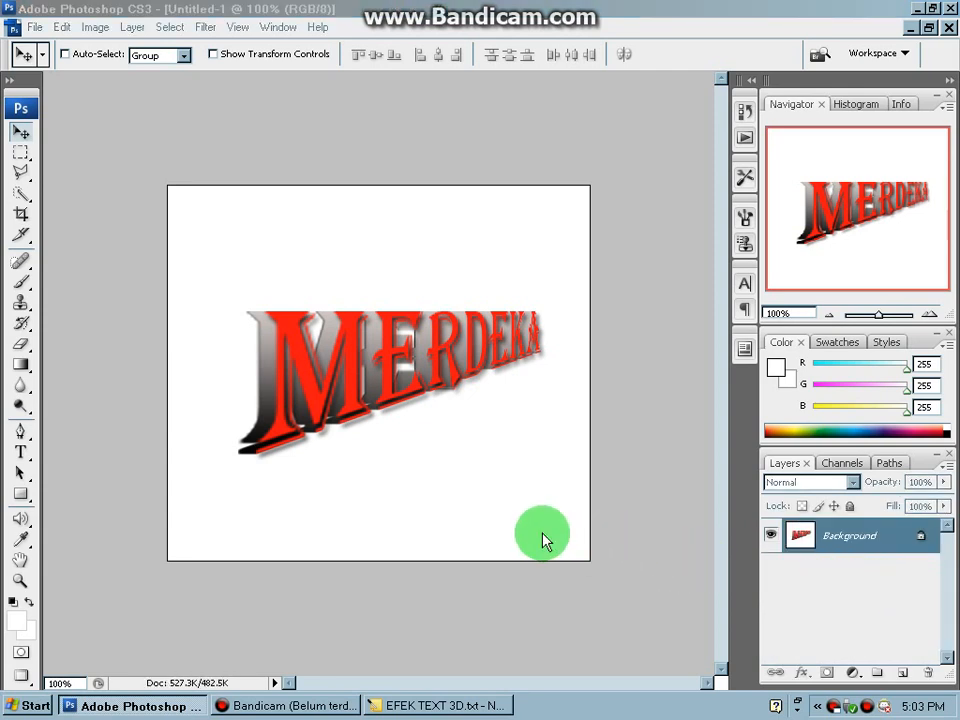
- Save the image as a JPEG named EFEK TEXT 3D on the SENJATA OPR (G:) drive, with quality 8 and the Progressive format option
{"action": "key", "text": "ctrl+shift+s"}
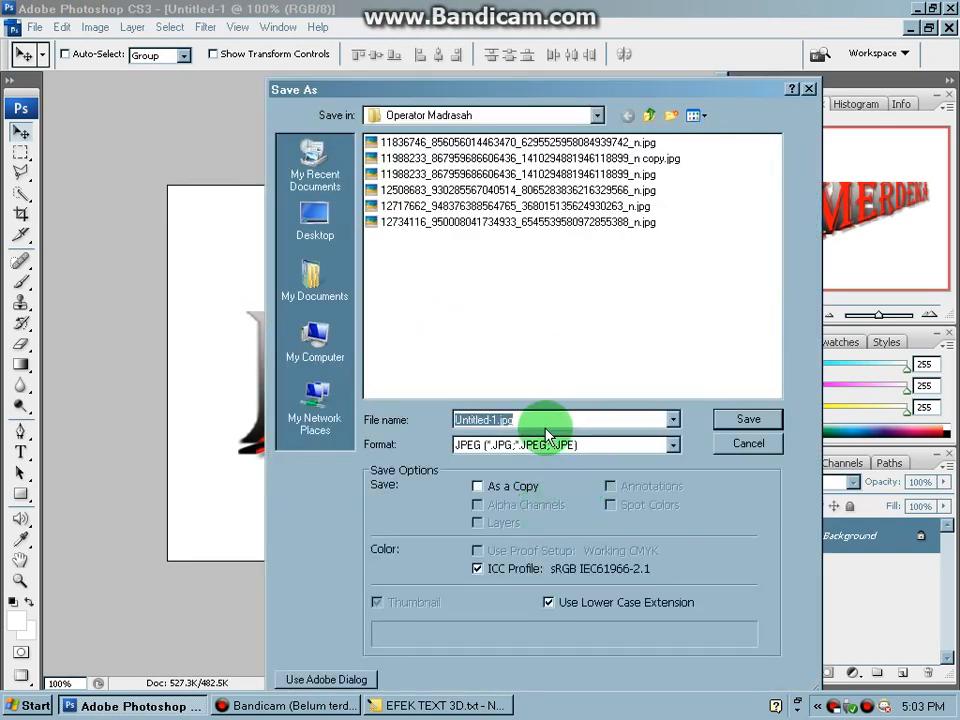
{"action": "type", "text": "EFEK TEXT 3D"}
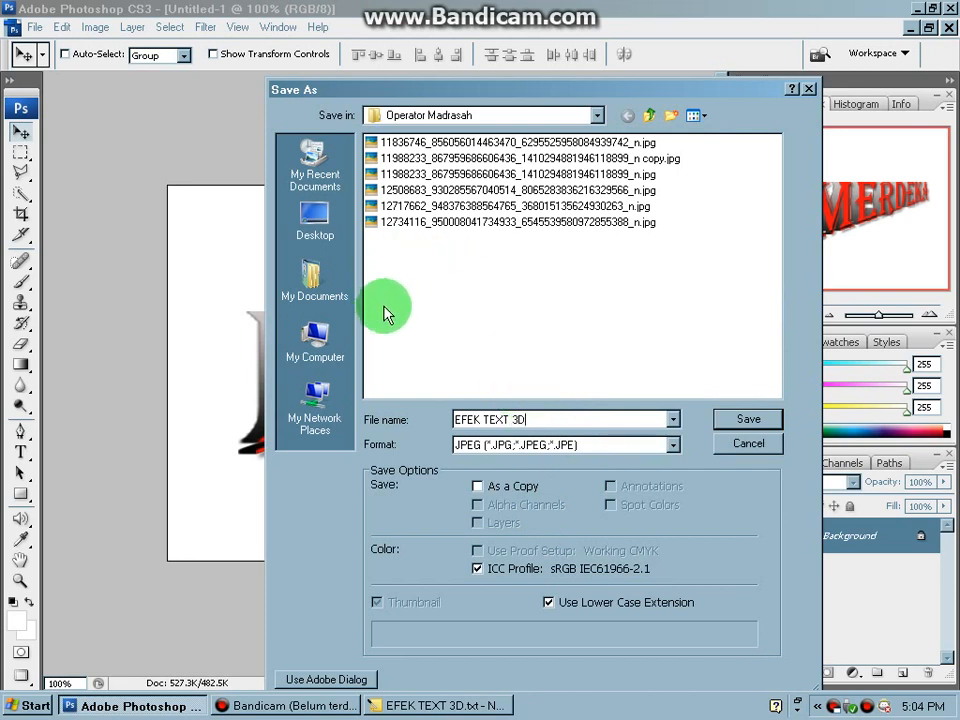
{"action": "left_click", "coordinate": [315, 340]}
{"action": "left_click", "coordinate": [453, 195]}
{"action": "double_click", "coordinate": [453, 196]}
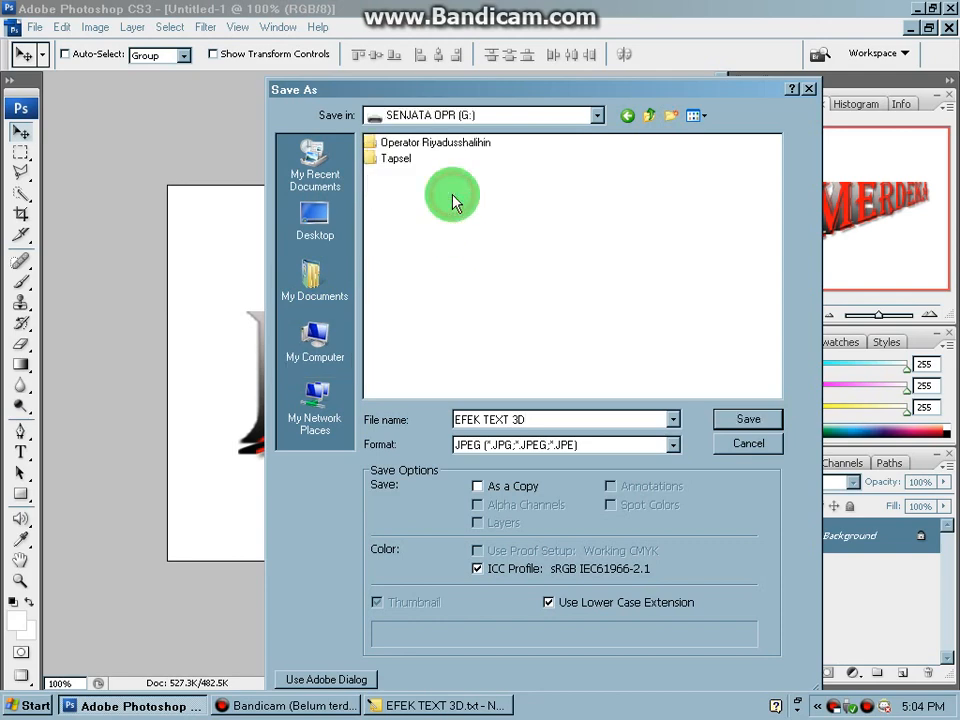
{"action": "left_click", "coordinate": [748, 420]}
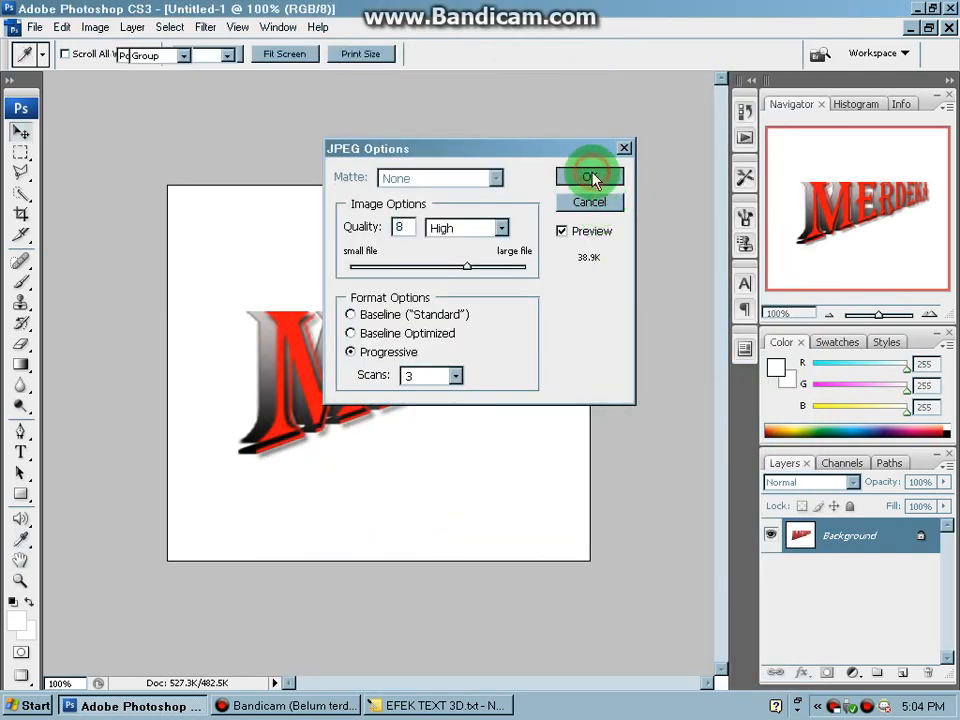
{"action": "left_click", "coordinate": [593, 180]}
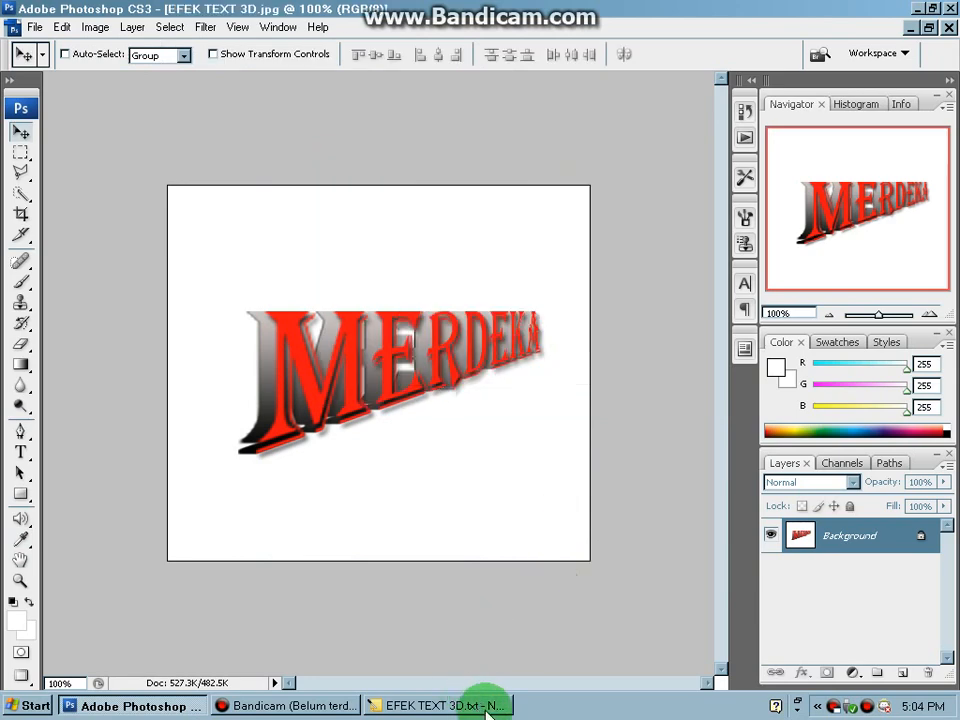
- Read the closing lines below instruction 13 in the Notepad tutorial, highlighting the first of them, and return to Photoshop
{"action": "left_click", "coordinate": [487, 711]}
{"action": "key", "text": "Down"}
{"action": "key", "text": "Down"}
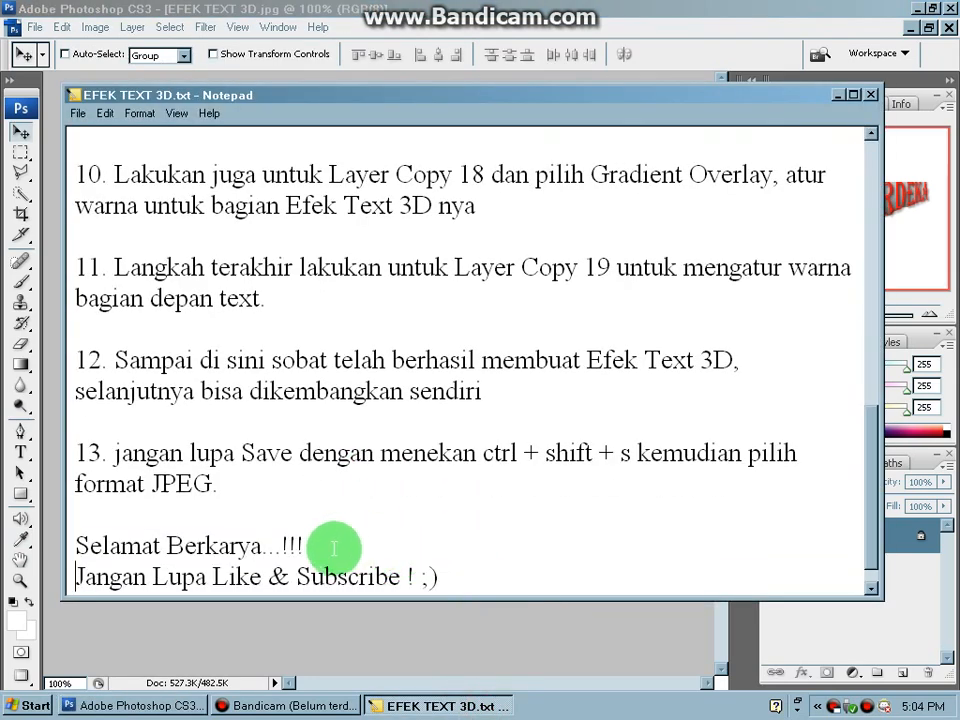
{"action": "left_click_drag", "start_coordinate": [76, 545], "coordinate": [332, 551]}
{"action": "left_click", "coordinate": [454, 583]}
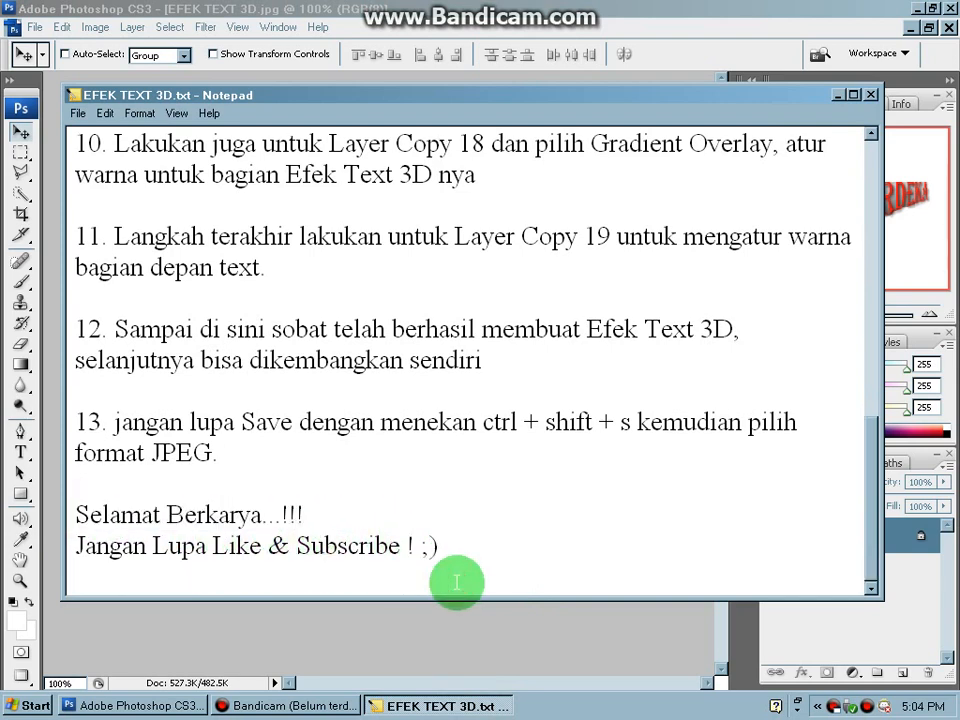
{"action": "left_click", "coordinate": [475, 633]}
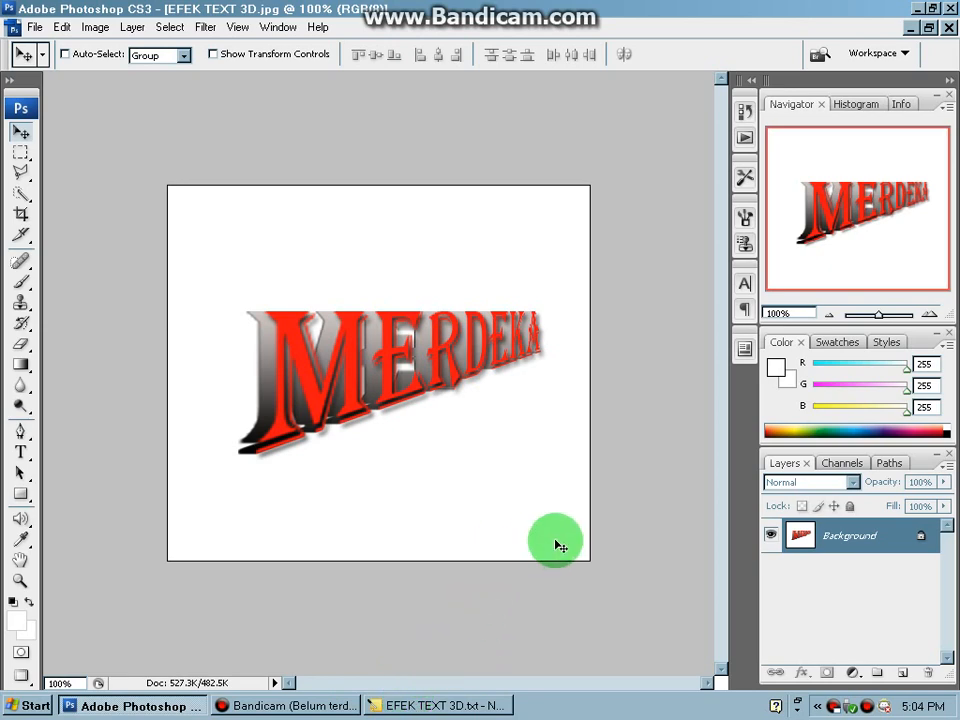
- In Windows Explorer, open EFEK TEXT 3D.jpg from the SENJATA OPR (G:) drive and inspect the saved text effect up close
{"action": "key", "text": "super+e"}
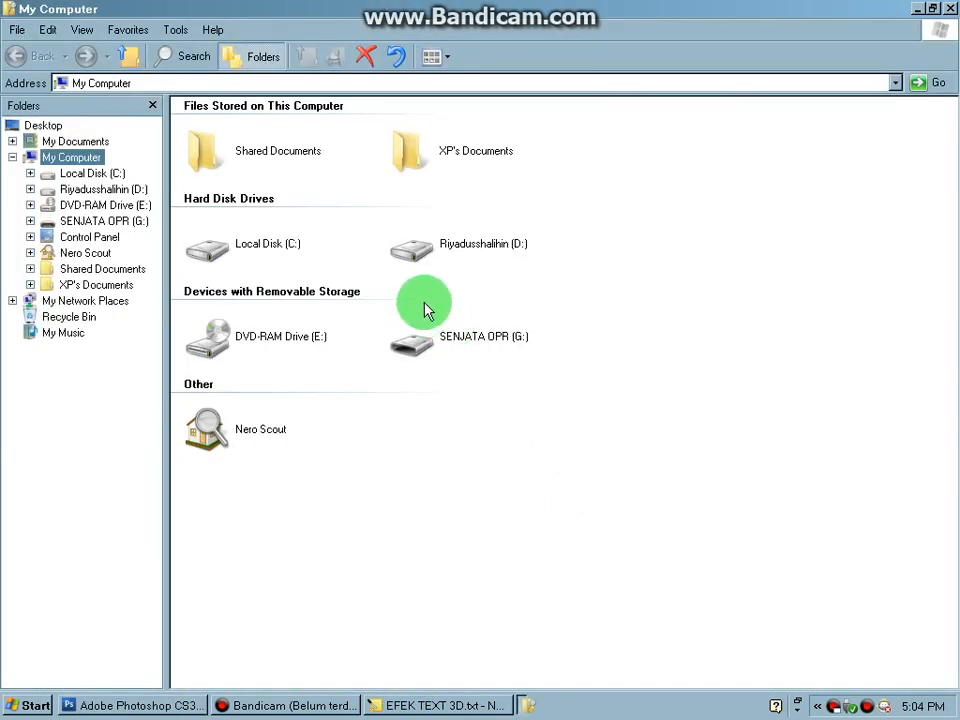
{"action": "left_click", "coordinate": [438, 322]}
{"action": "double_click", "coordinate": [438, 322]}
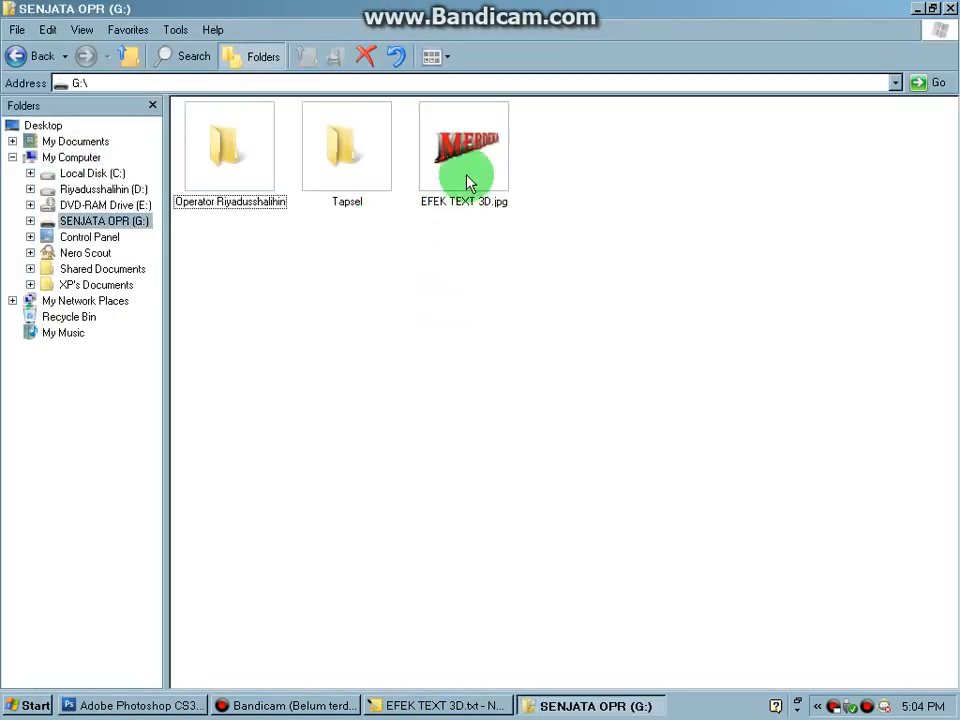
{"action": "left_click", "coordinate": [468, 182]}
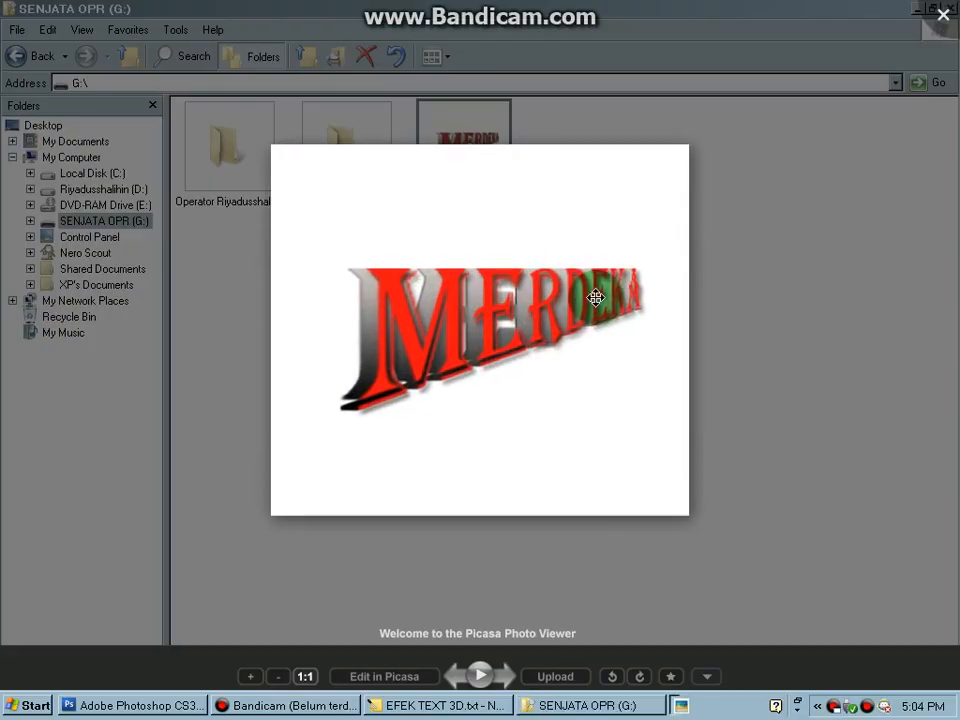
{"action": "scroll", "coordinate": [596, 297], "scroll_direction": "up", "scroll_amount": 1}
{"action": "scroll", "coordinate": [596, 297], "scroll_direction": "up", "scroll_amount": 3}
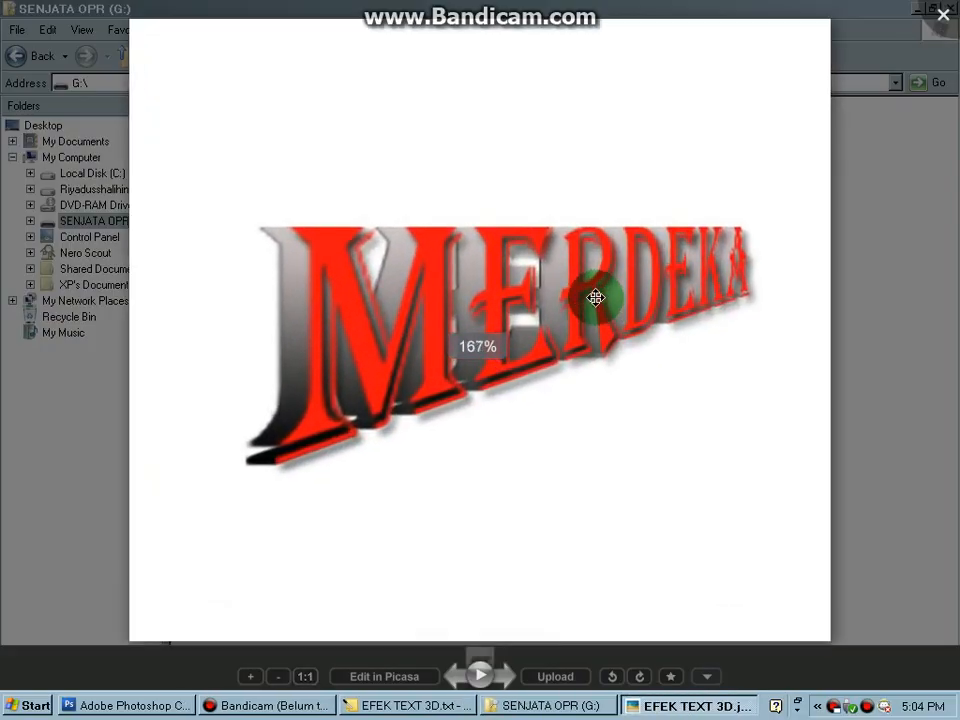
{"action": "scroll", "coordinate": [596, 297], "scroll_direction": "down", "scroll_amount": 4}
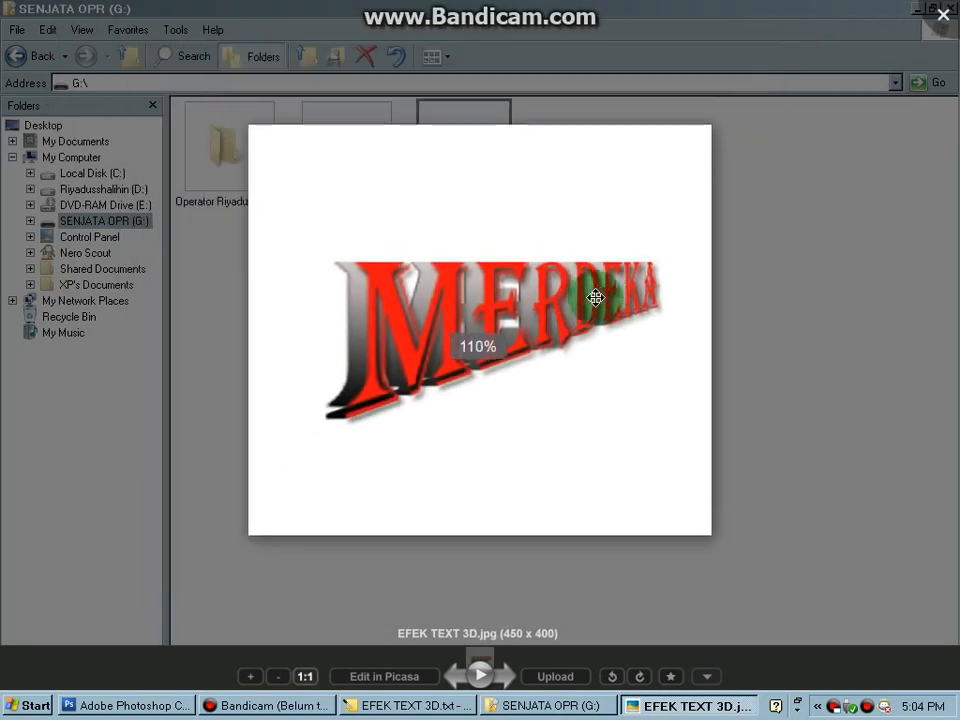